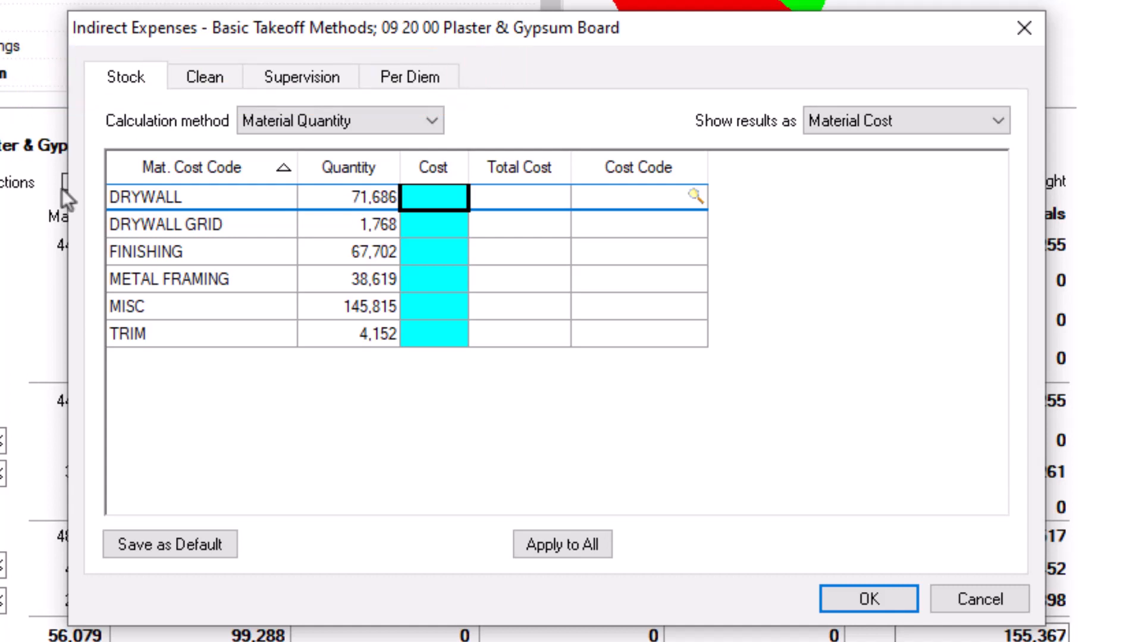
Step: Look through the Stock, Clean, Supervision and Per Diem indirect expense categories, ending on Stock
left_click(218, 81)
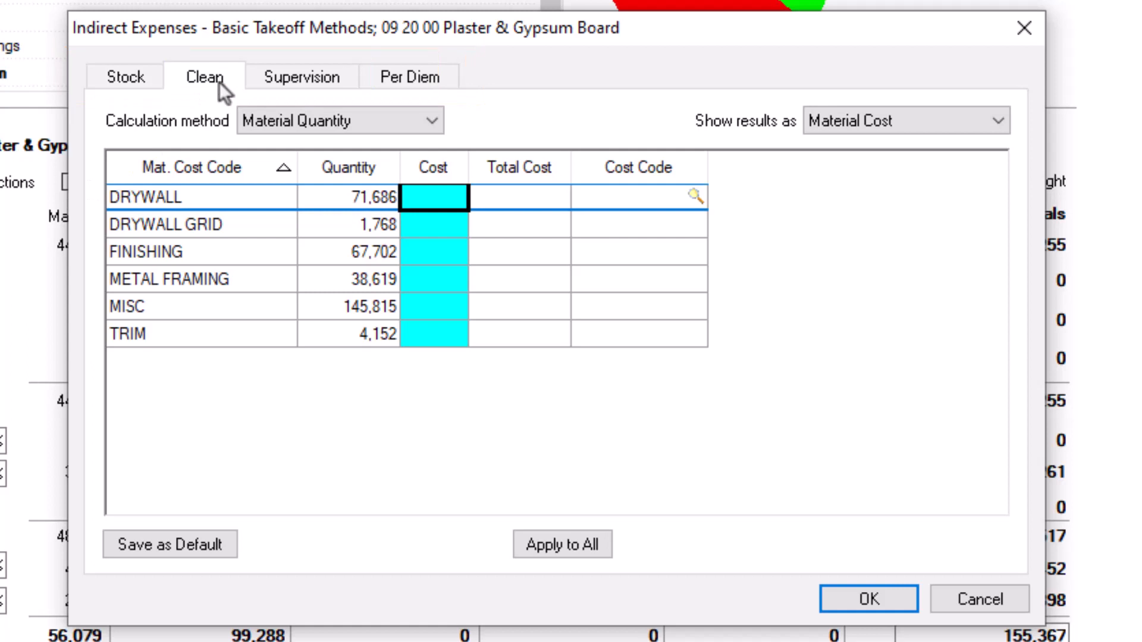
left_click(298, 73)
left_click(397, 74)
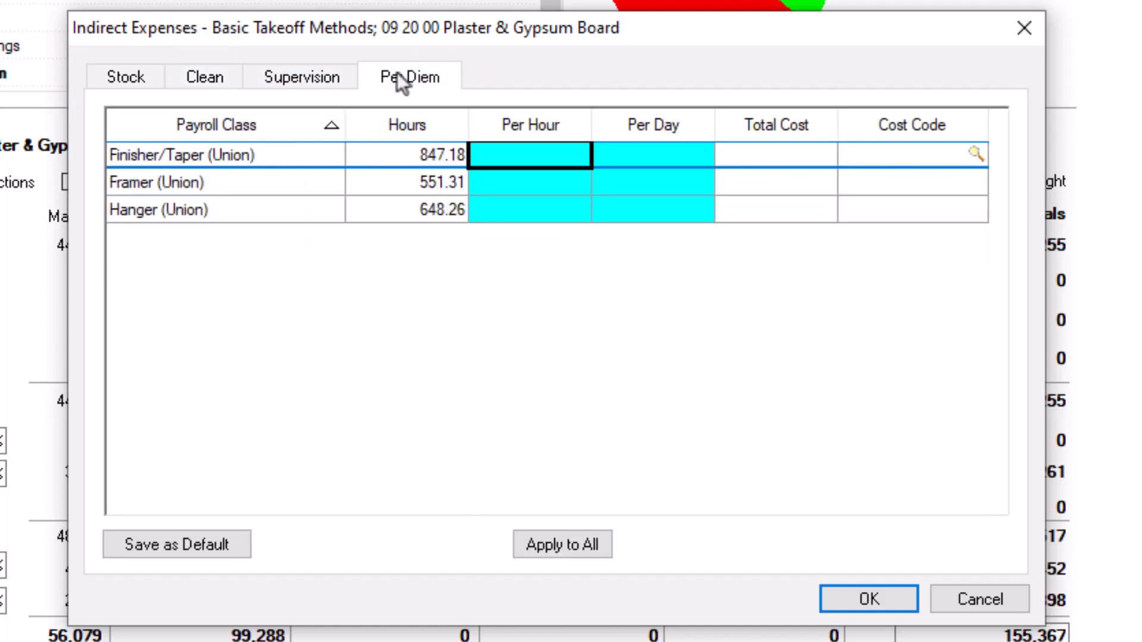
left_click(130, 82)
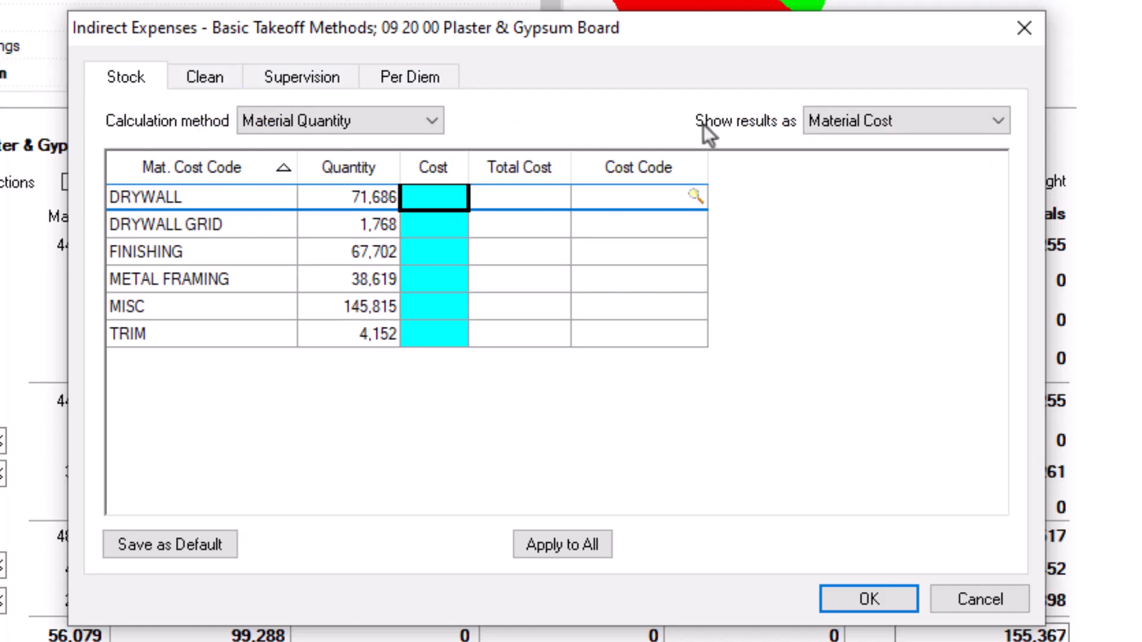
left_click(210, 82)
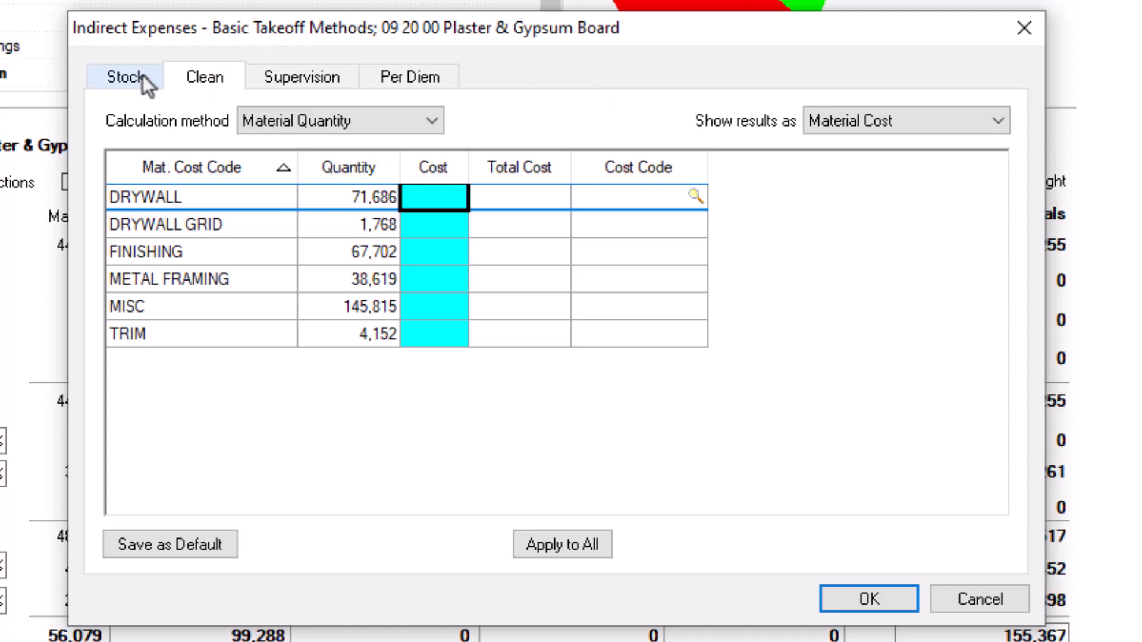
left_click(142, 76)
left_click(212, 77)
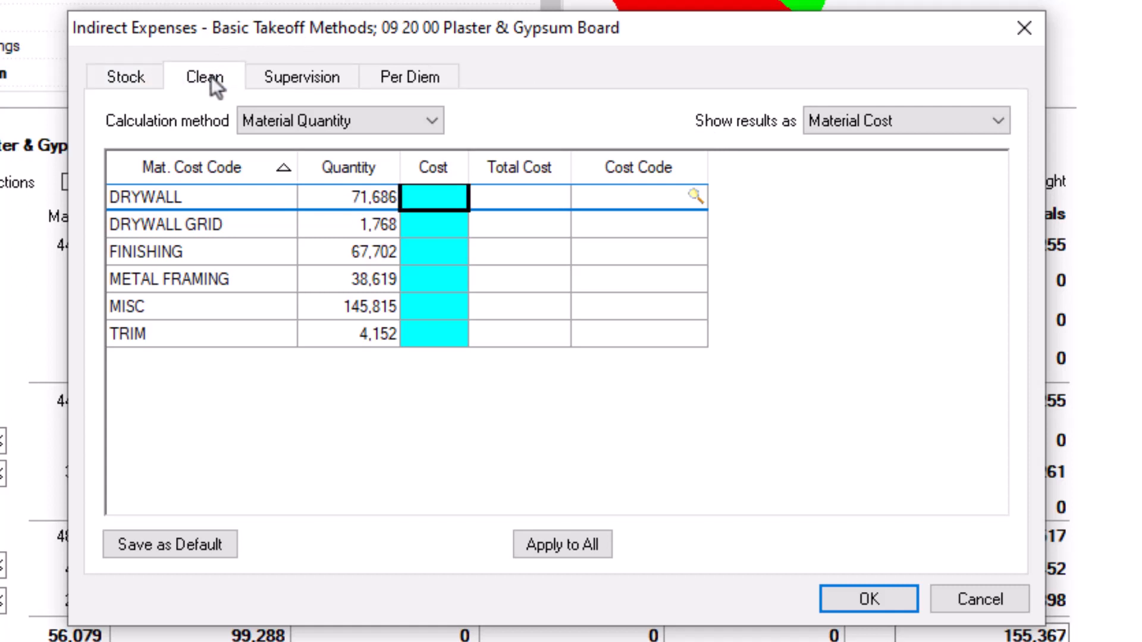
left_click(134, 74)
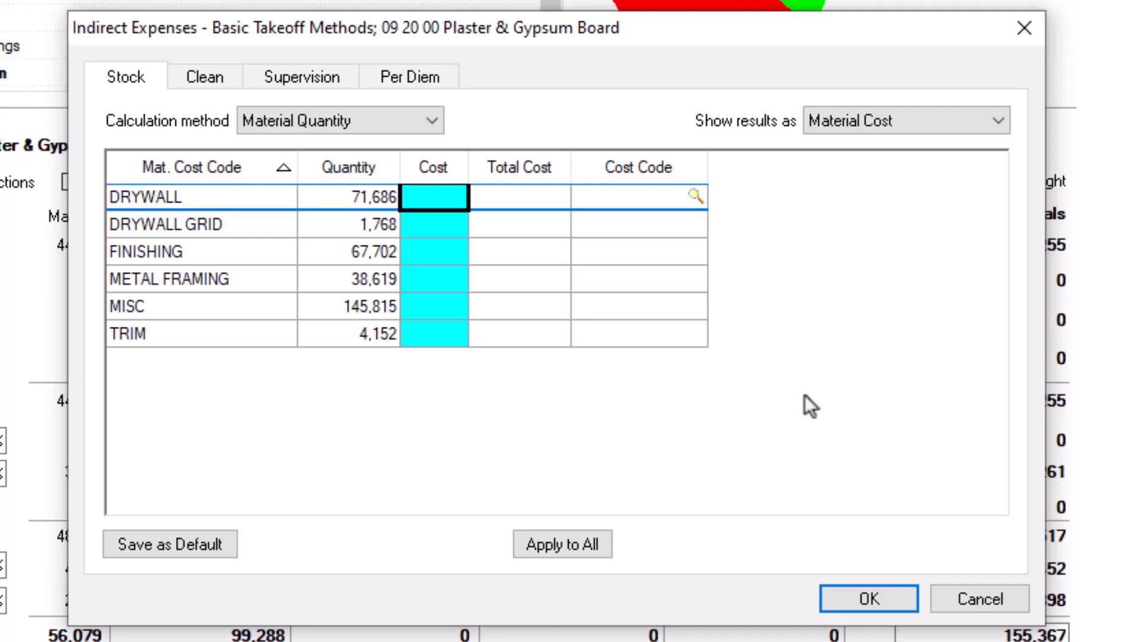
Step: Examine the Stock table under the Material Cost and Labor Hours calculation methods, returning it to Material Quantity
left_click(437, 116)
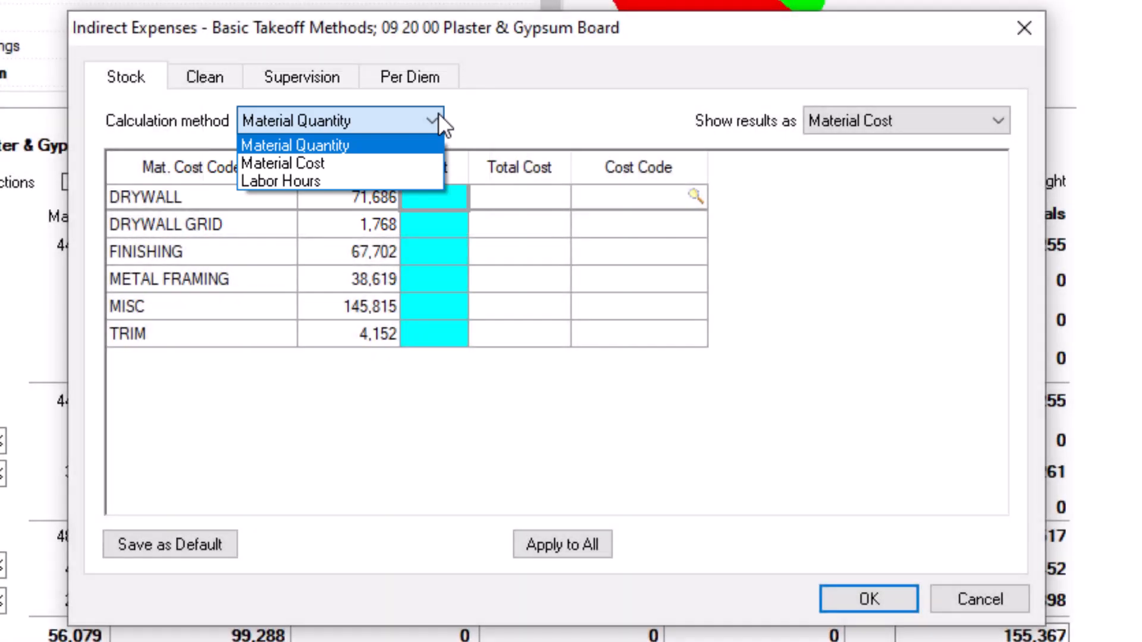
left_click(439, 117)
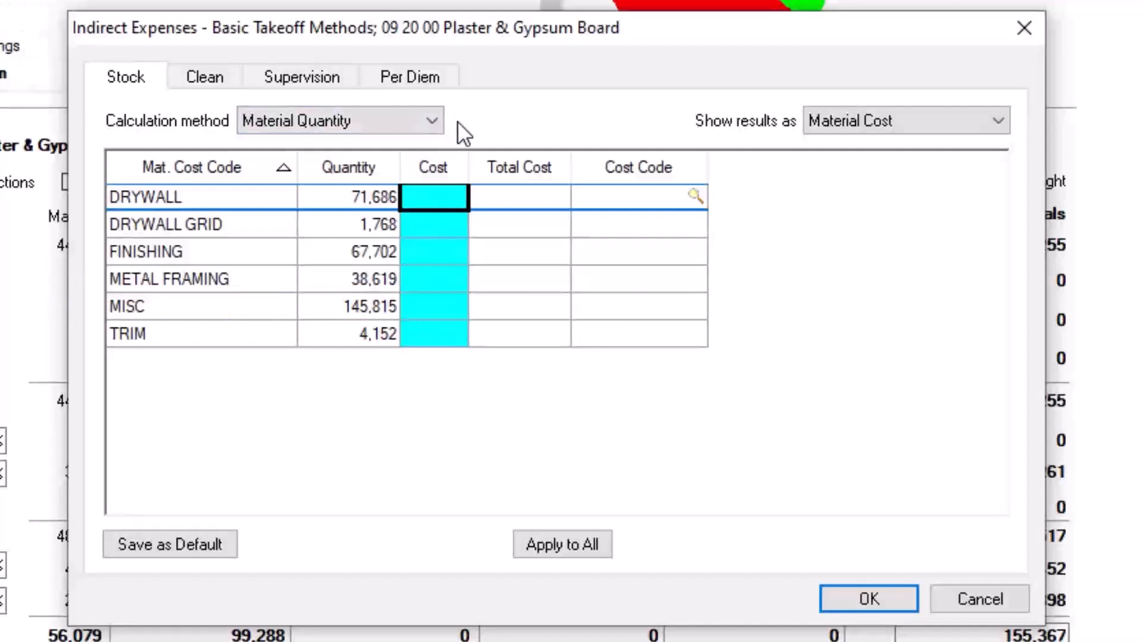
left_click(436, 119)
left_click(411, 162)
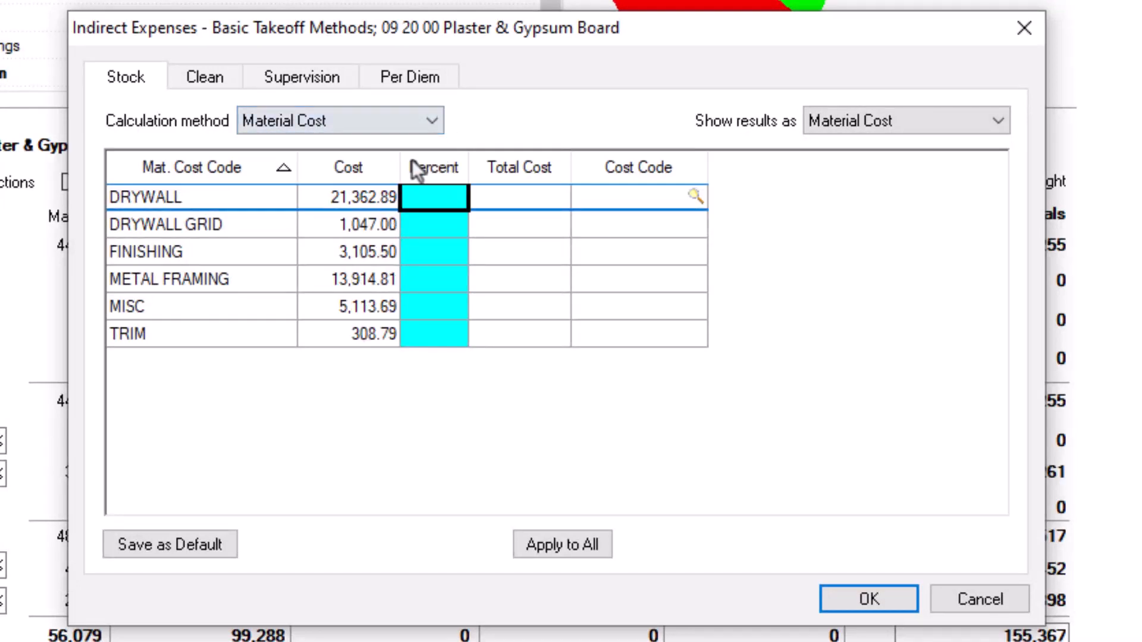
left_click(433, 122)
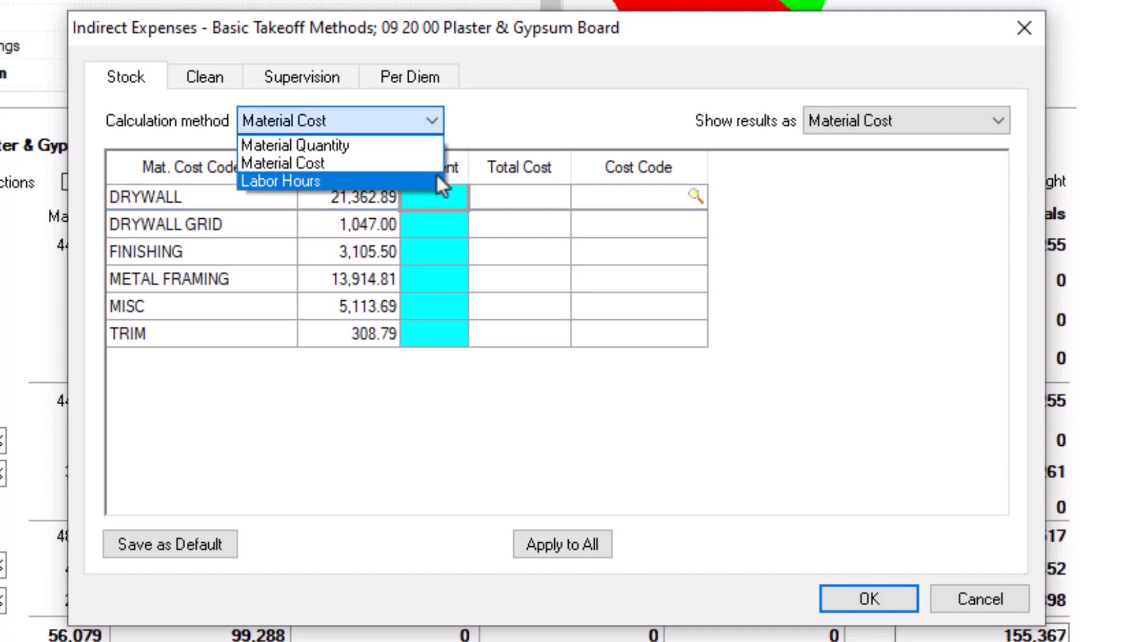
left_click(436, 175)
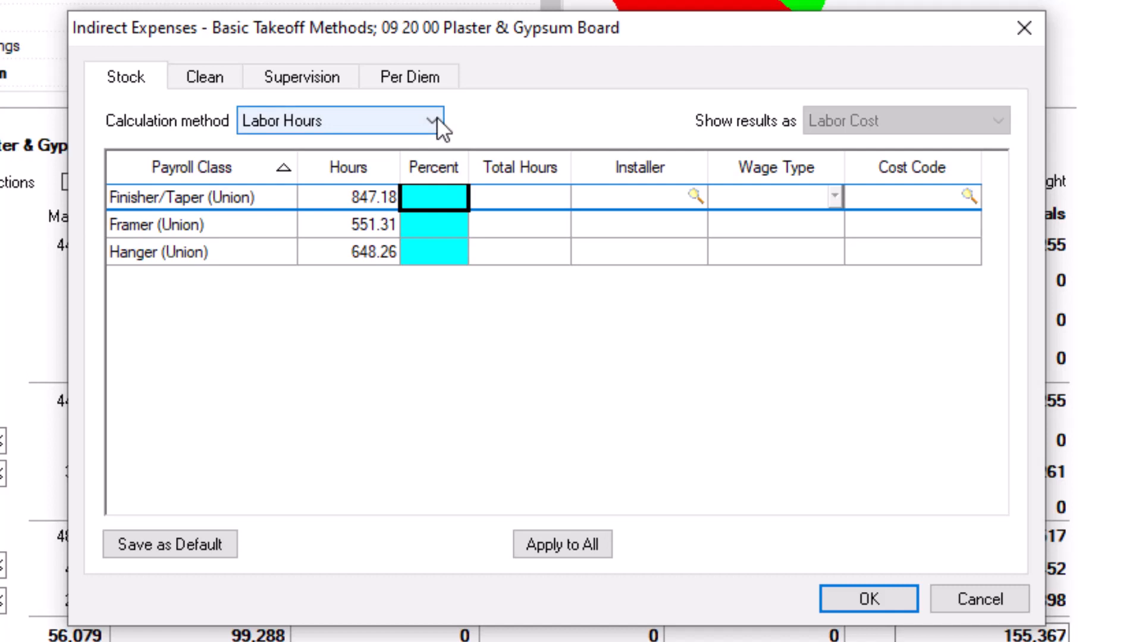
left_click(437, 118)
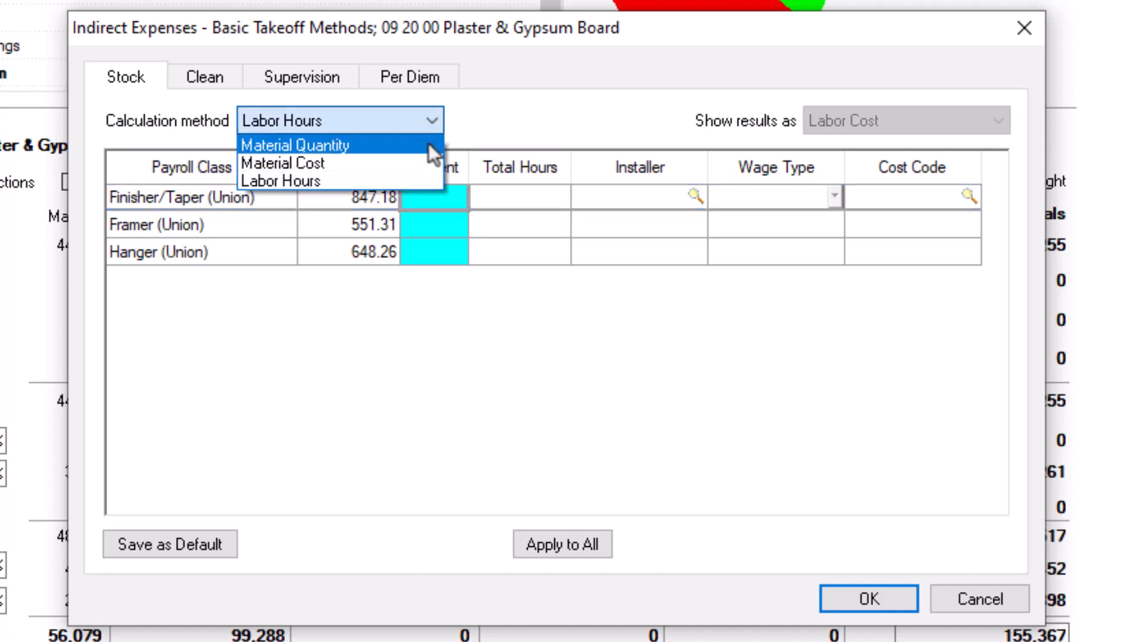
left_click(432, 147)
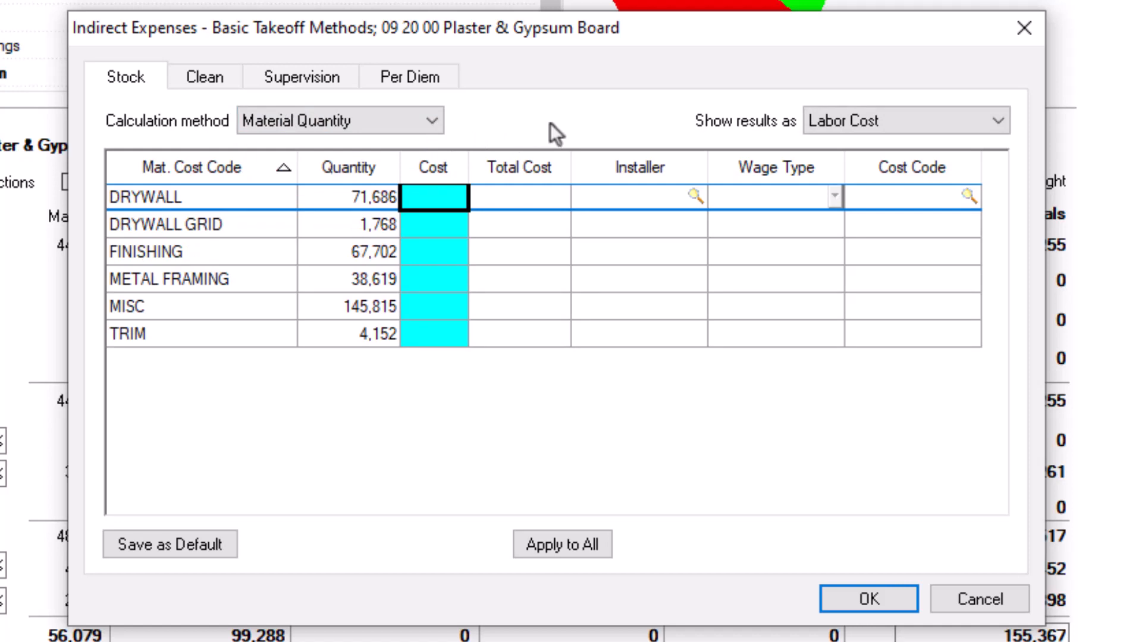
Step: Review the result options for Stock and show its results as Material Cost
left_click(1005, 115)
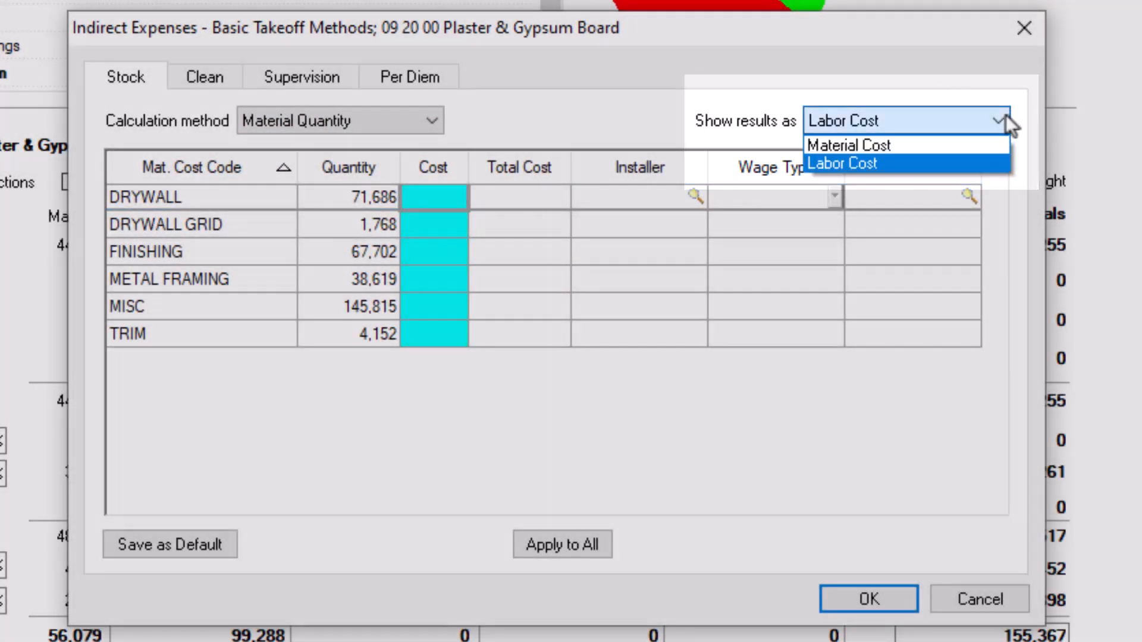
left_click(1005, 115)
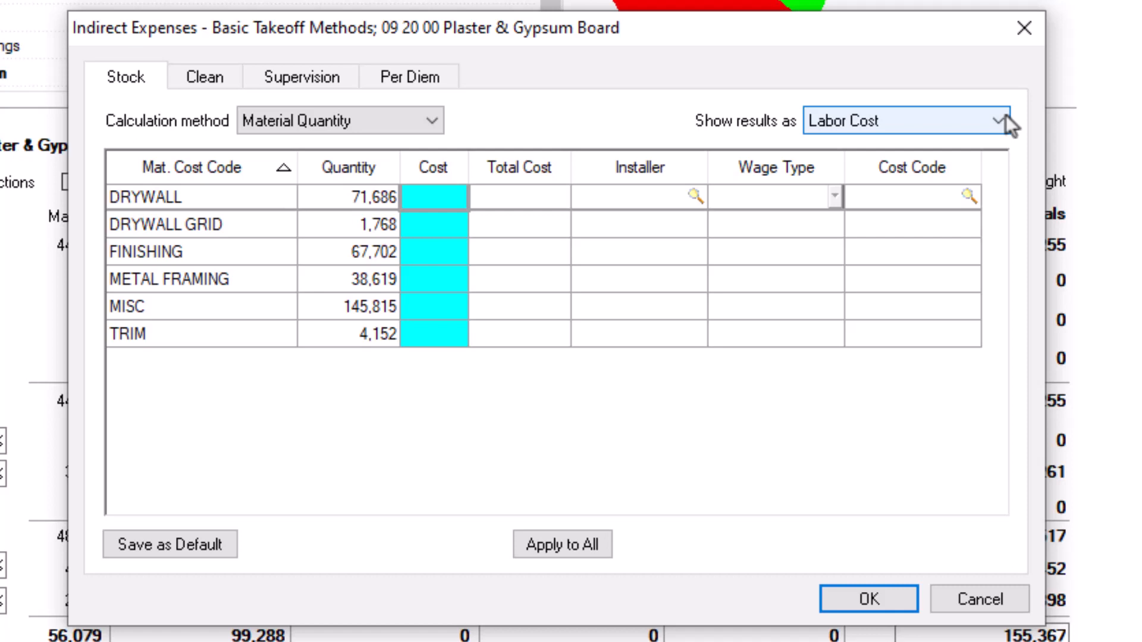
left_click(1004, 121)
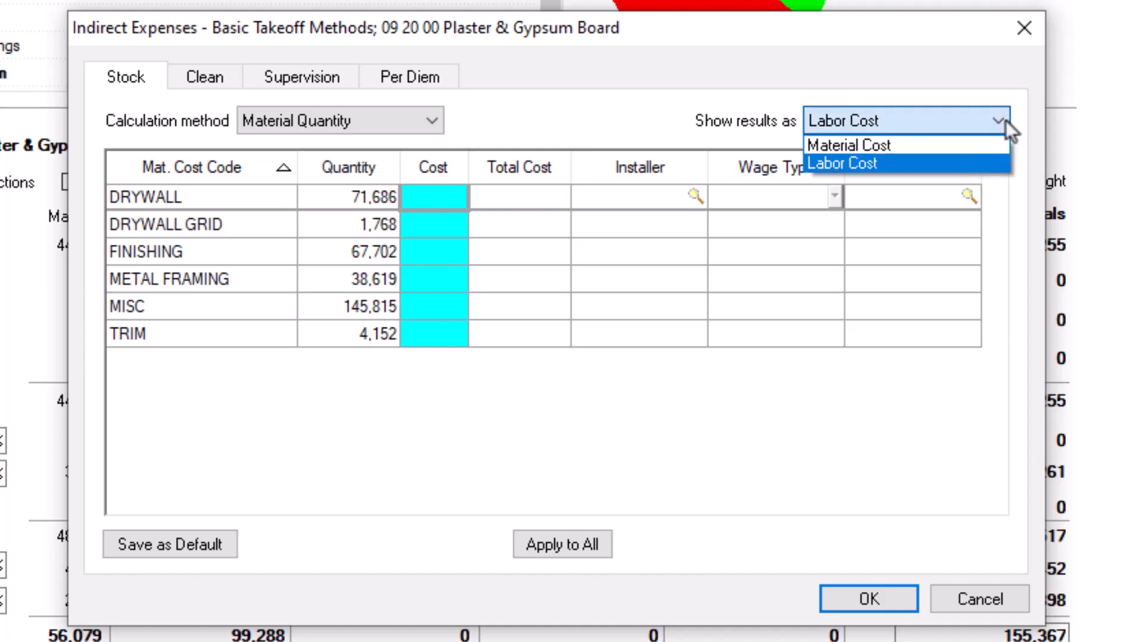
left_click(993, 145)
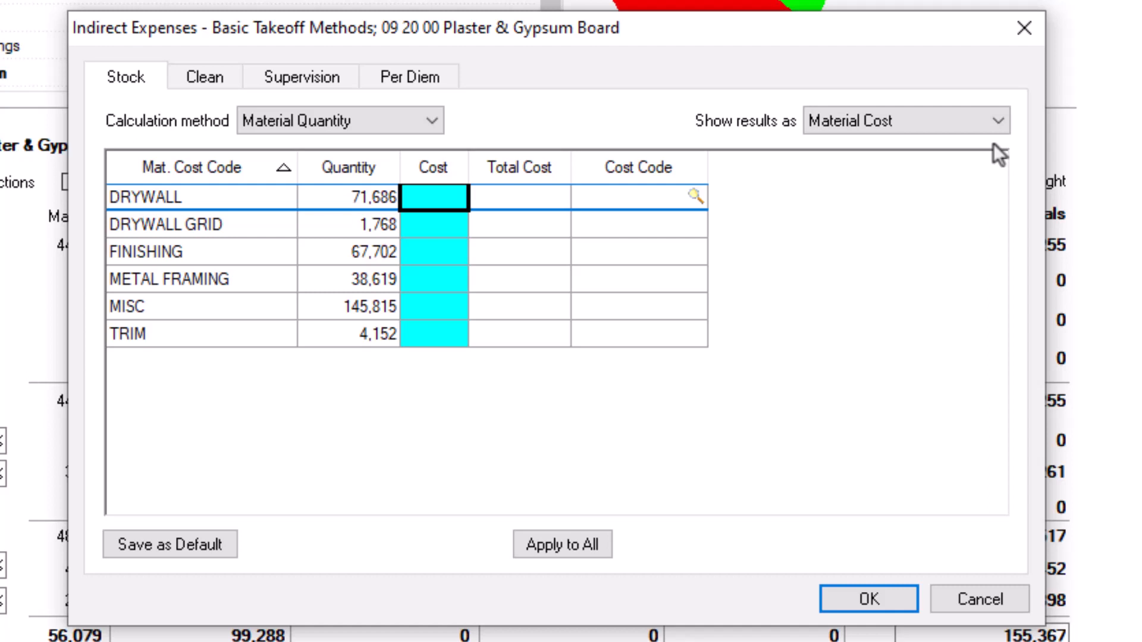
Step: Set the Clean calculation method to Material Cost and the DRYWALL percentage to 6%
left_click(218, 78)
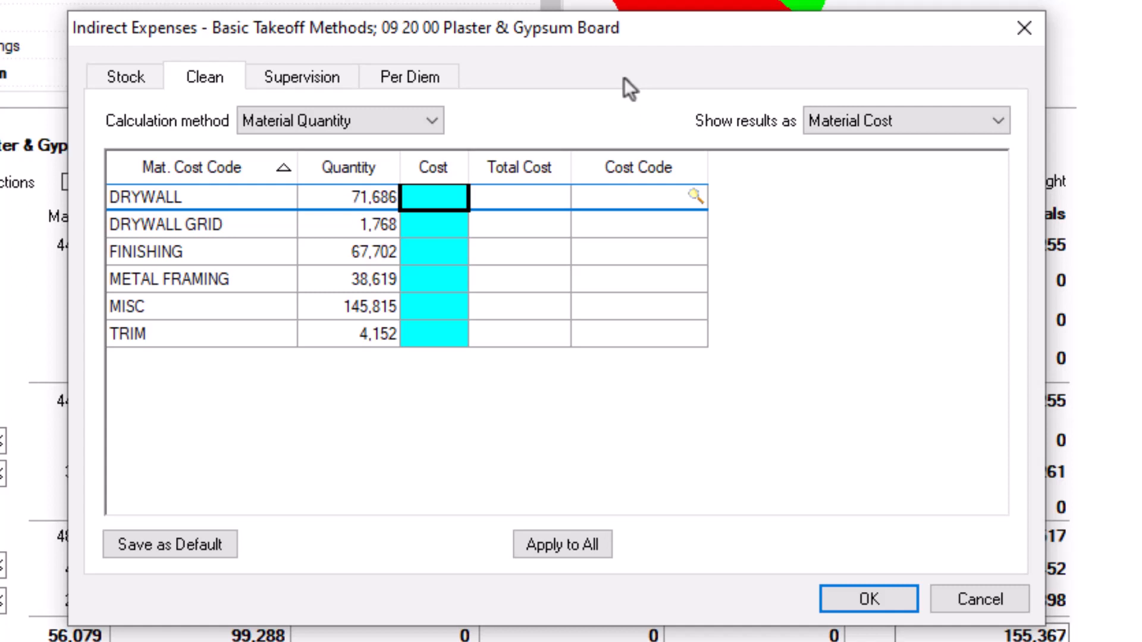
left_click(431, 118)
left_click(415, 170)
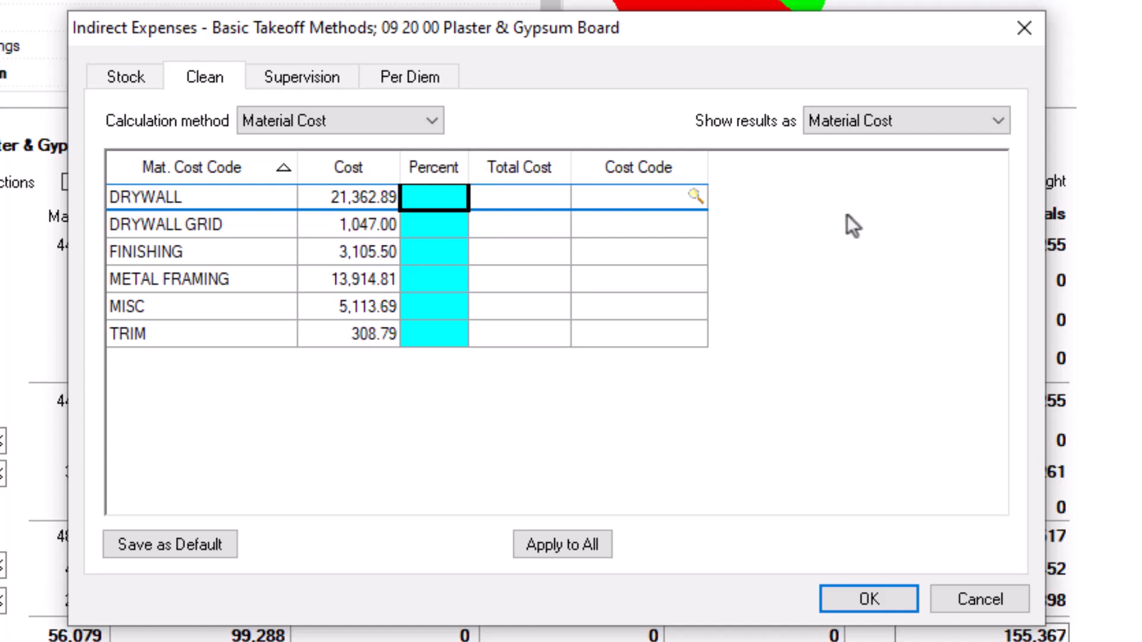
type("10")
key("Return")
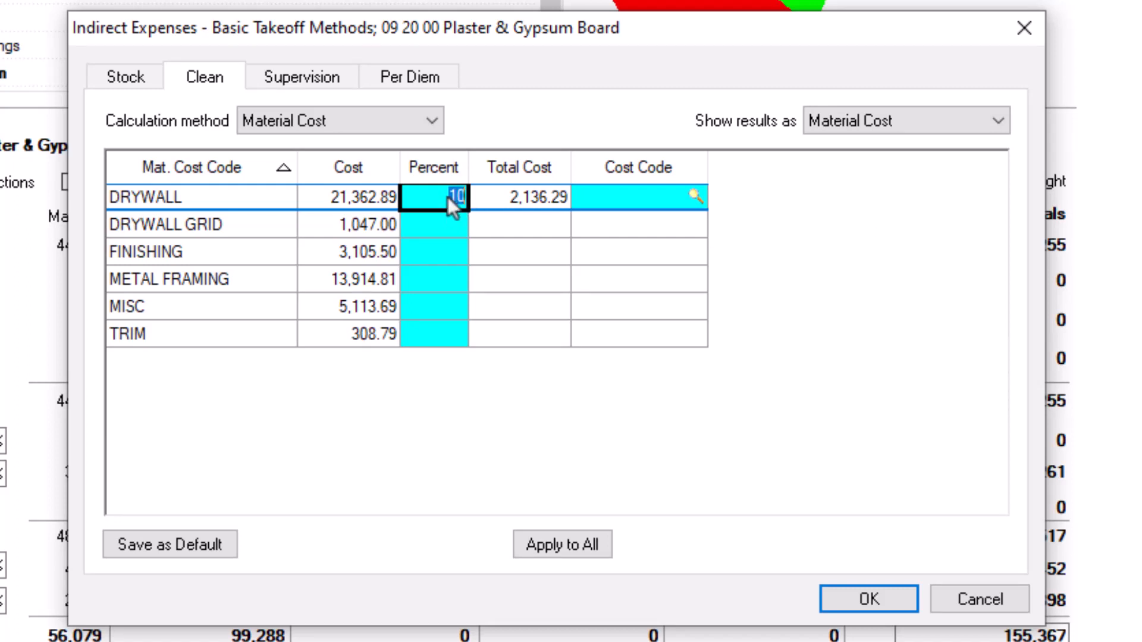
type("6")
key("Return")
Step: Assign the CLEANING cost code to the DRYWALL row and apply the row's cleaning settings to all material cost codes
left_click(697, 202)
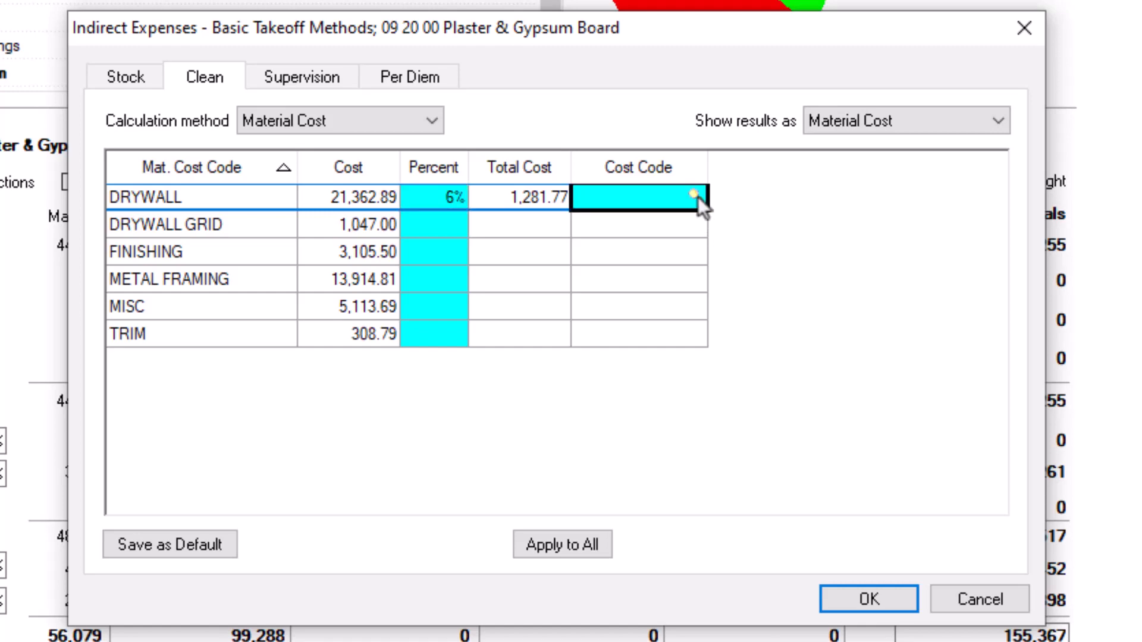
left_click(698, 198)
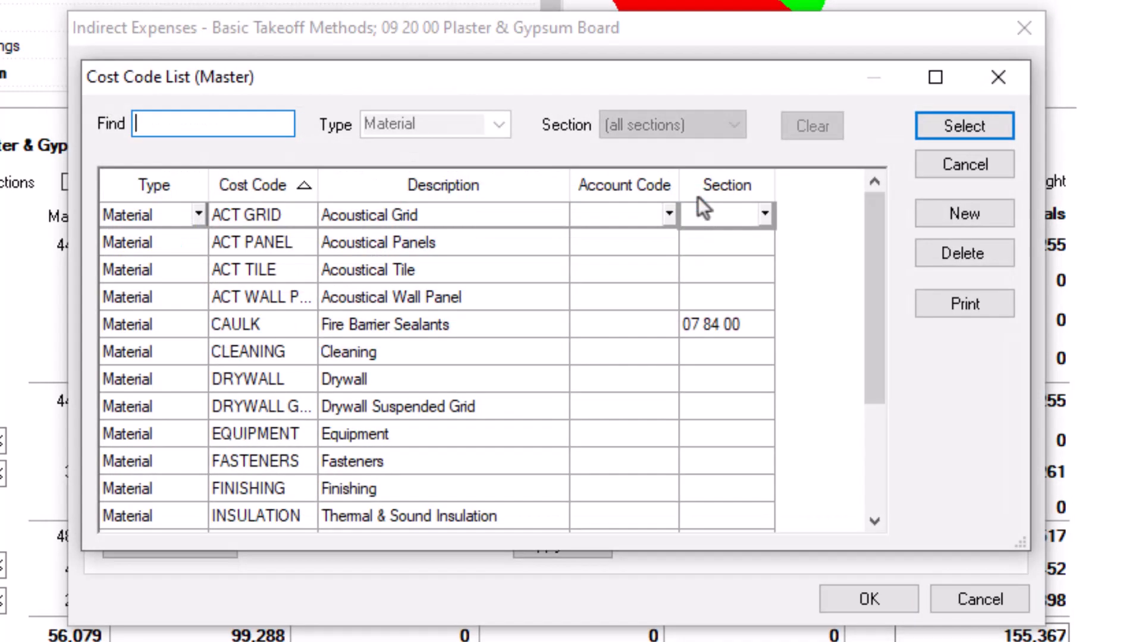
double_click(363, 354)
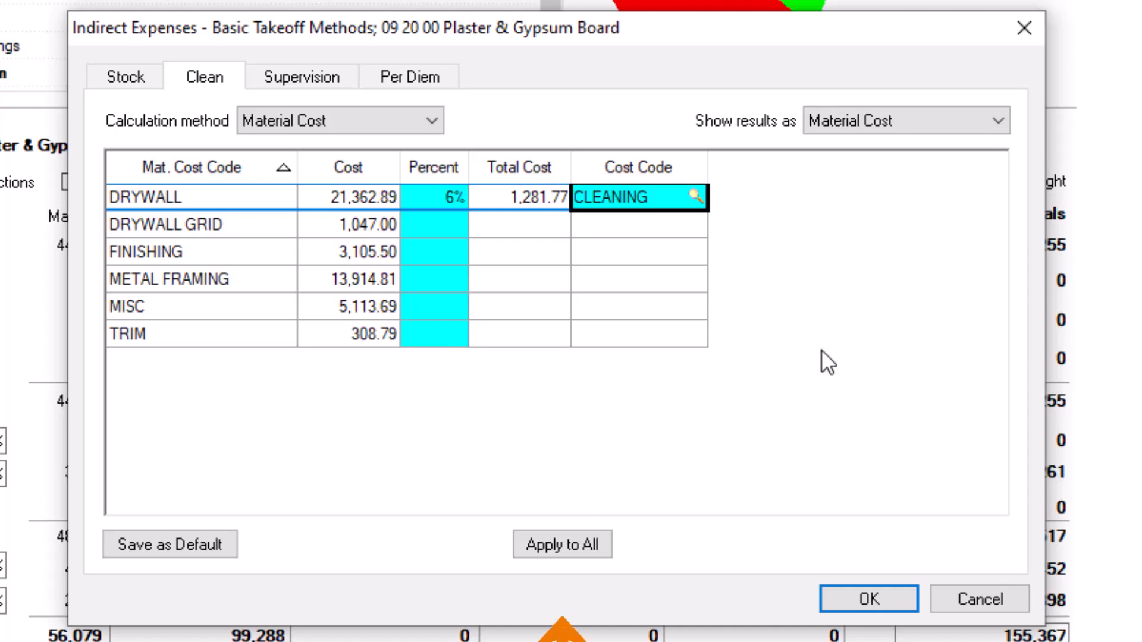
left_click(582, 540)
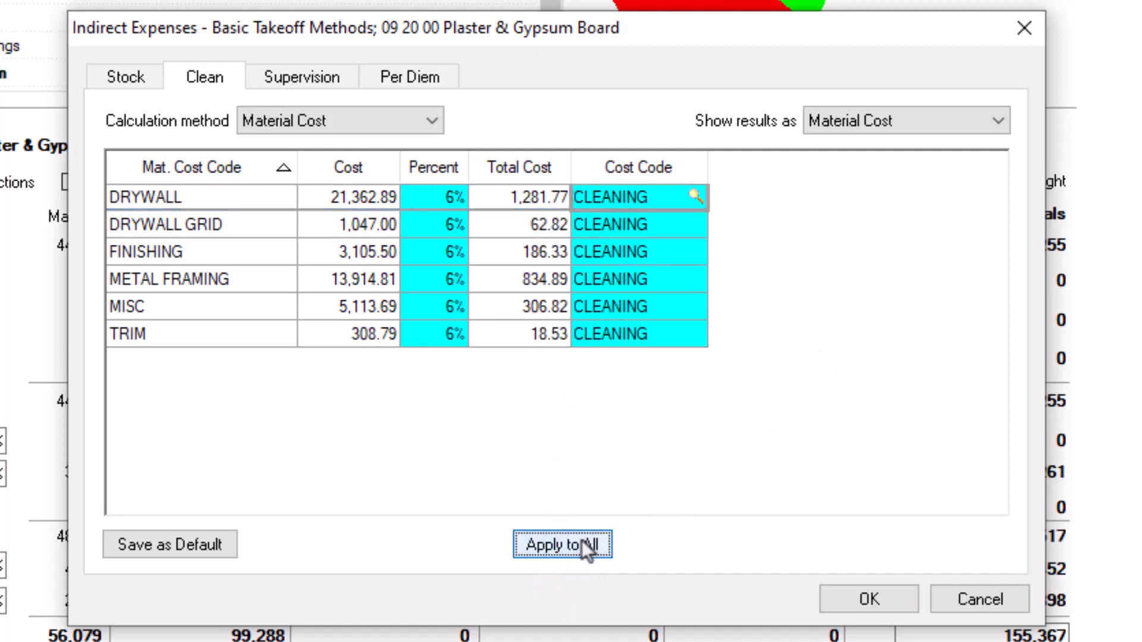
Step: Set the cleaning percentage of the TRIM and MISC rows to 0
left_click(448, 338)
key("BackSpace")
type("0")
left_click(446, 310)
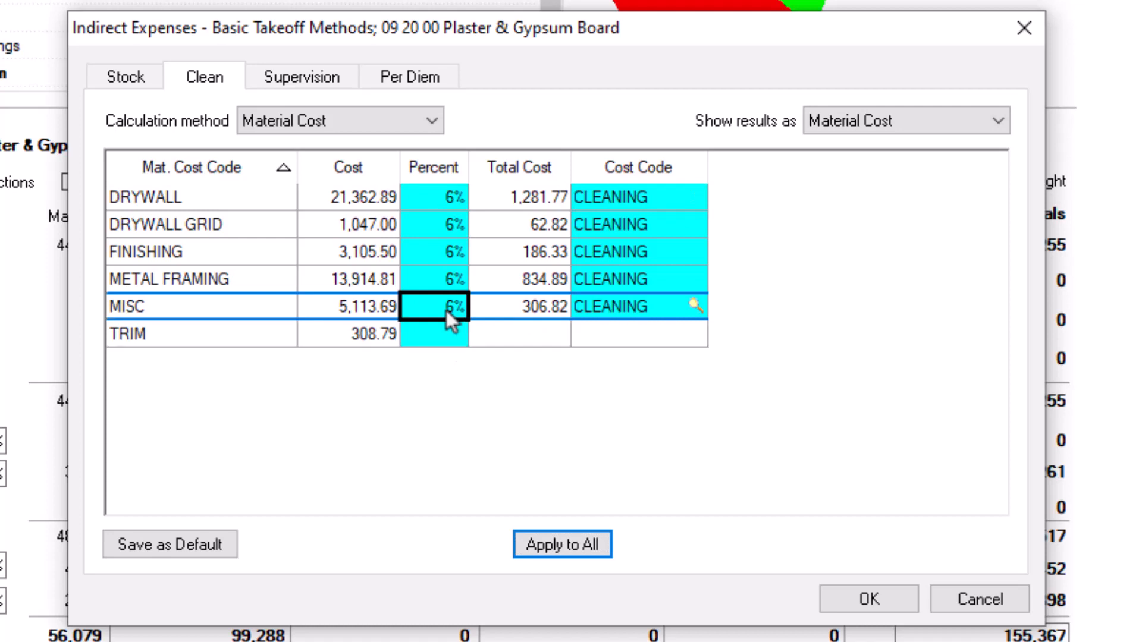
key("BackSpace")
type("0")
key("Return")
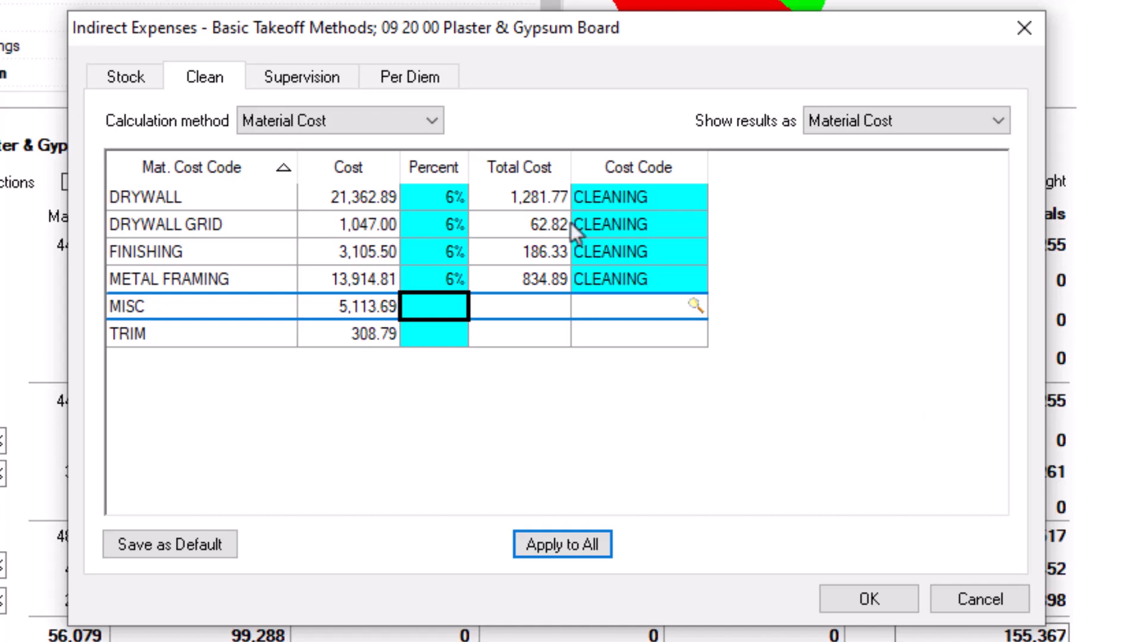
Step: Set the Supervision calculation method to Labor Hours
left_click(333, 74)
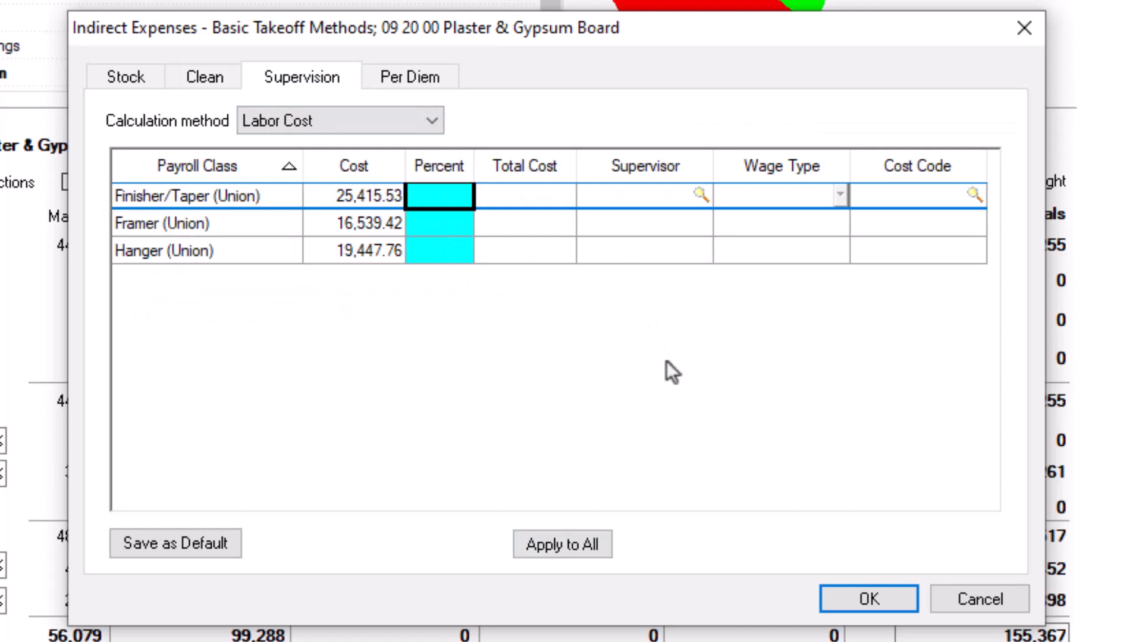
left_click(439, 120)
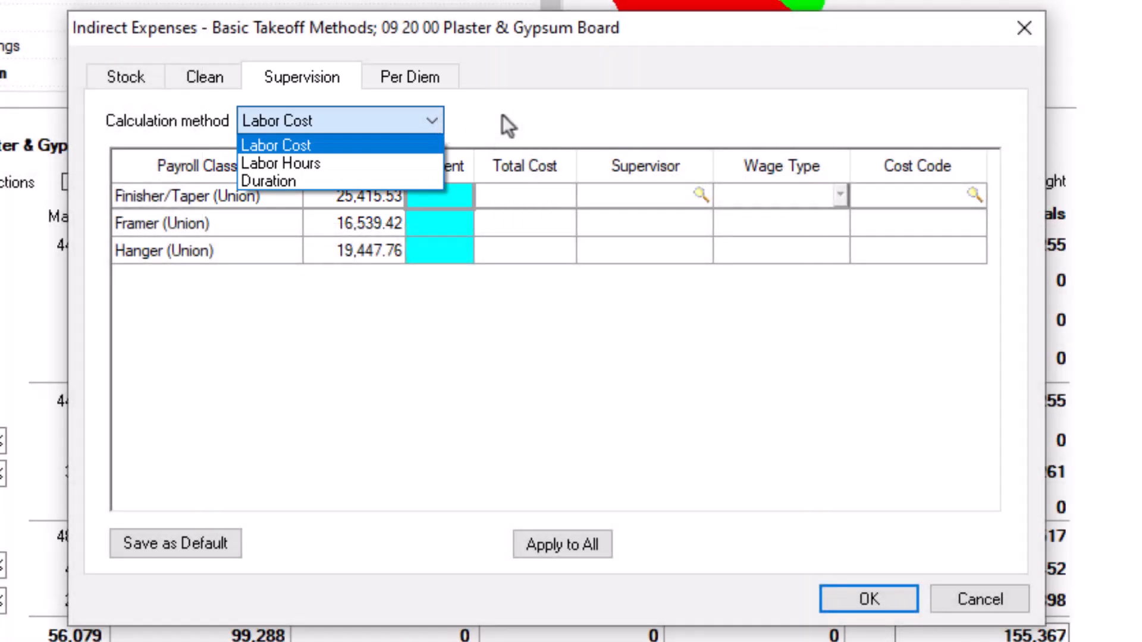
left_click(502, 115)
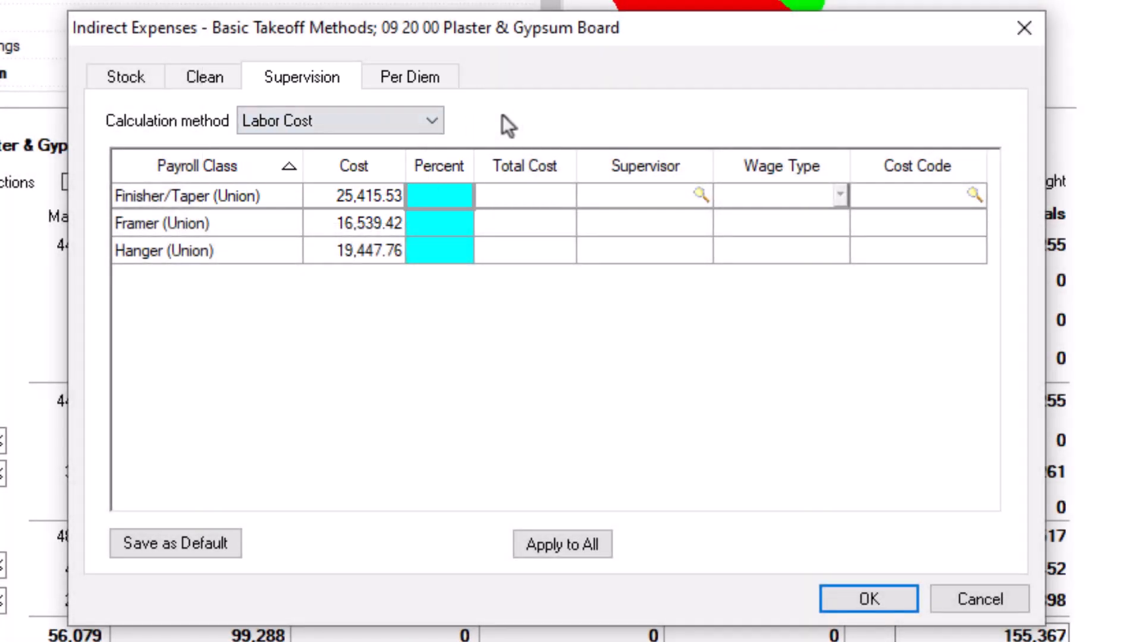
left_click(440, 123)
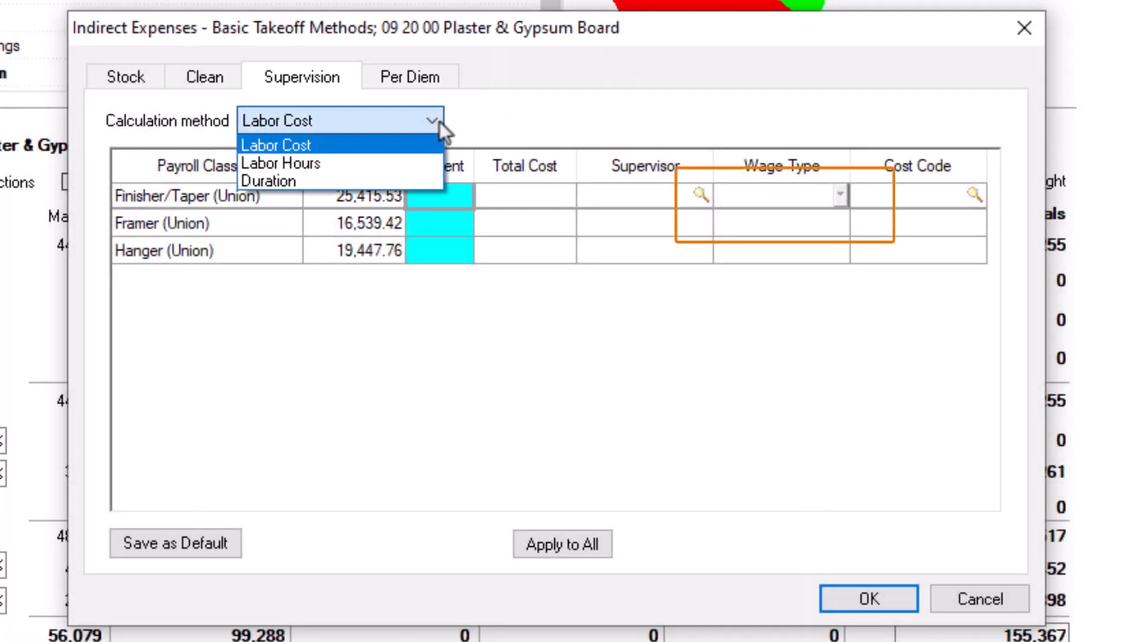
left_click(416, 162)
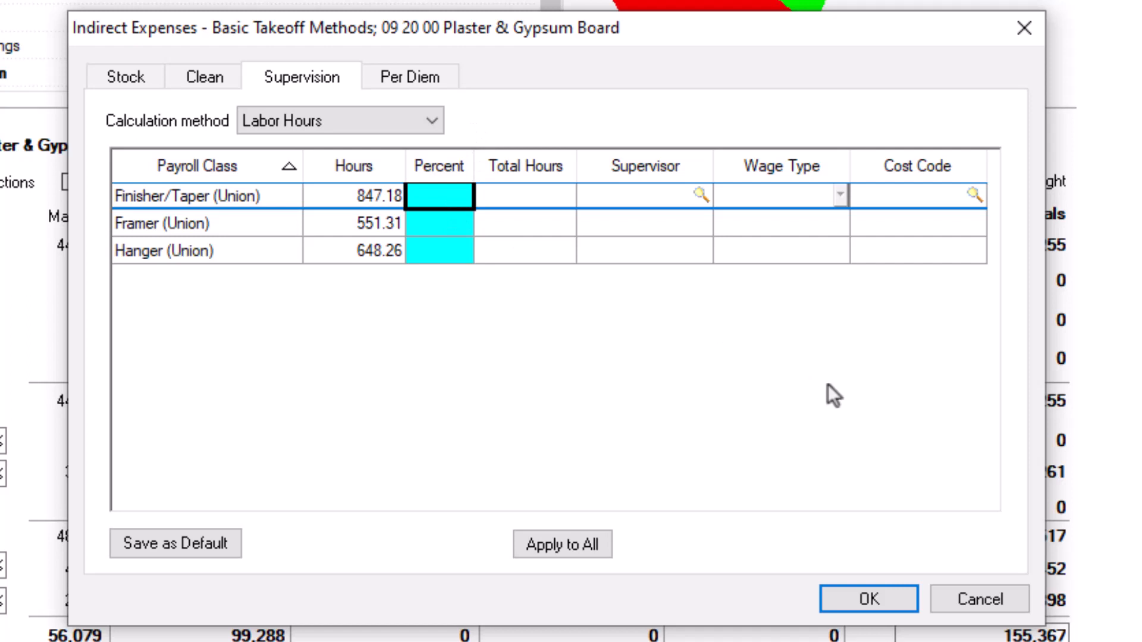
Step: Set supervision for Finisher/Taper (Union) to 15% with Foreman as the supervisor
type("15")
key("Tab")
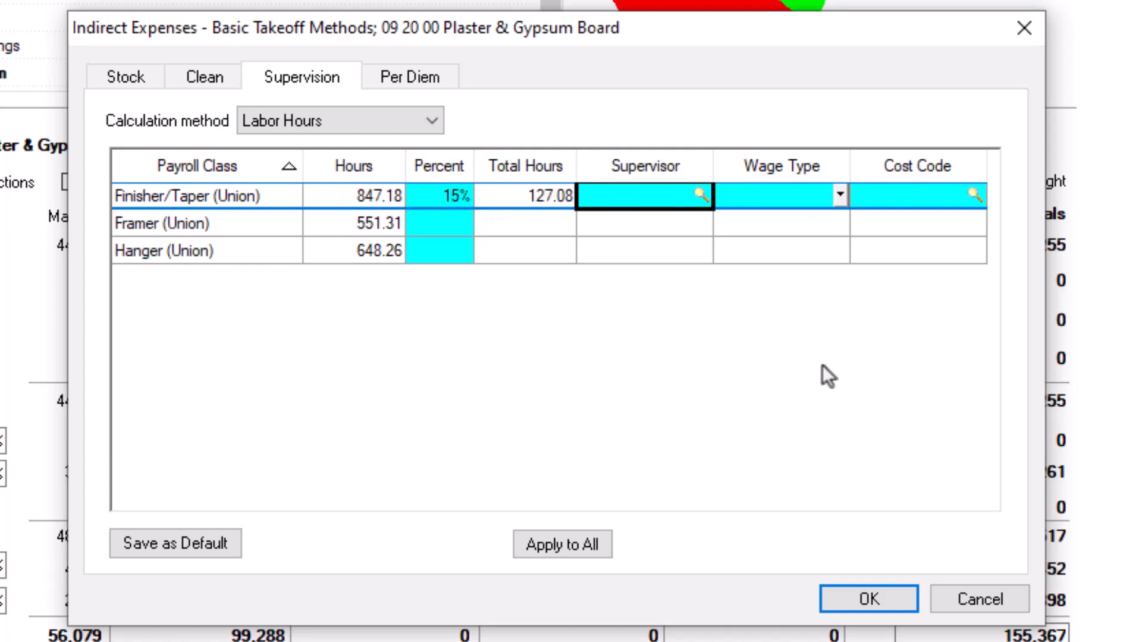
left_click(700, 196)
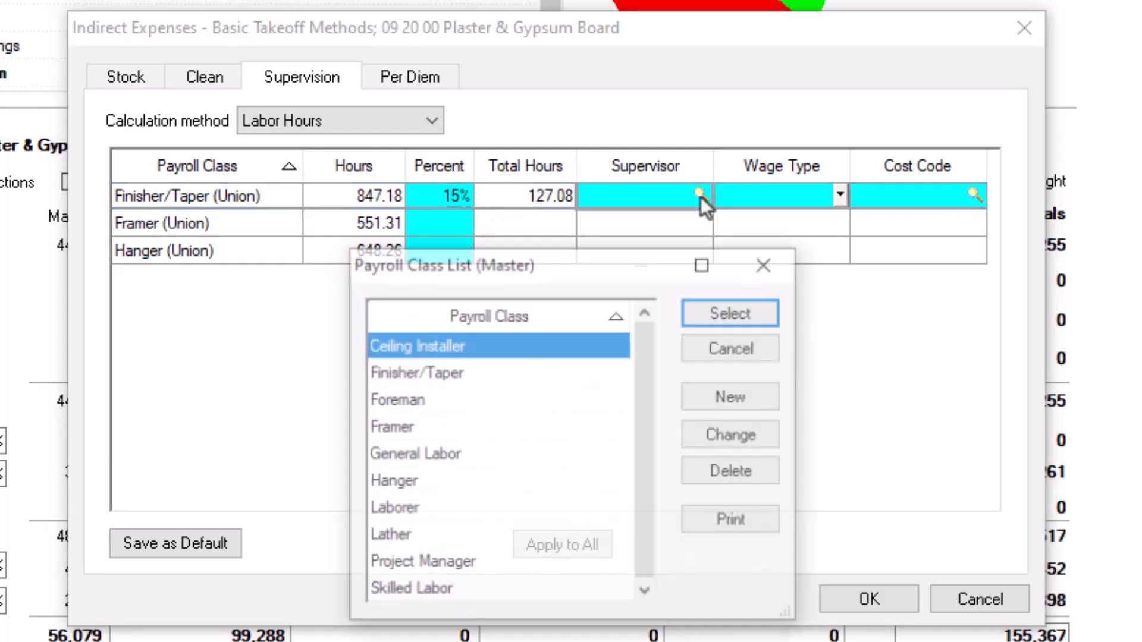
double_click(418, 393)
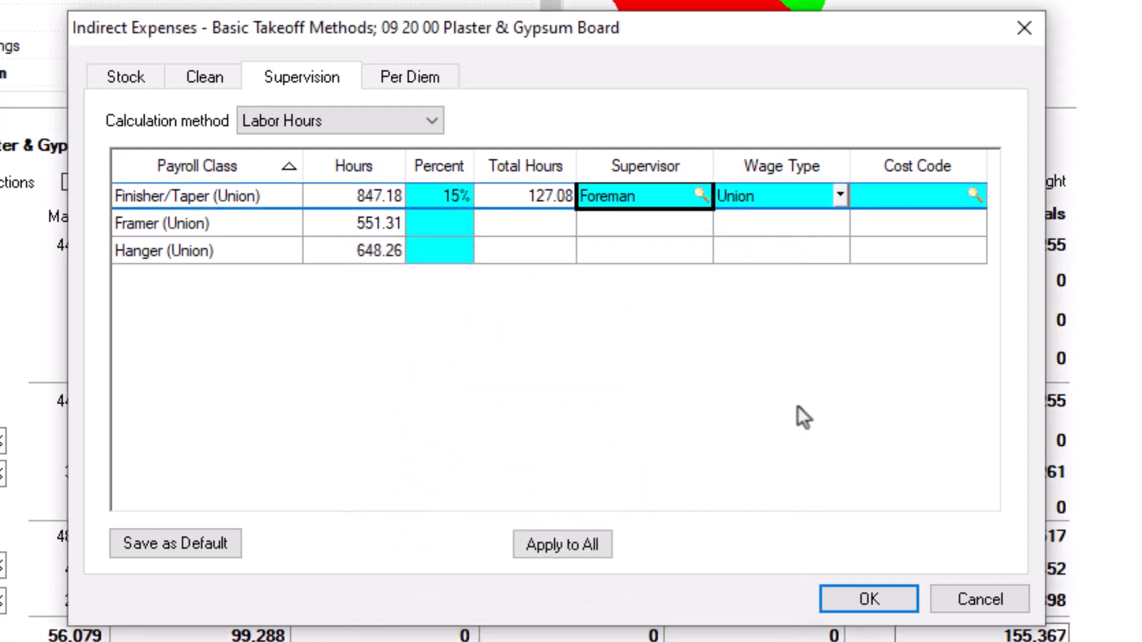
Step: Assign the 924 Supervision cost code to the Finisher/Taper row and apply its supervision settings to all payroll classes
left_click(973, 194)
left_click_drag(874, 199, 887, 522)
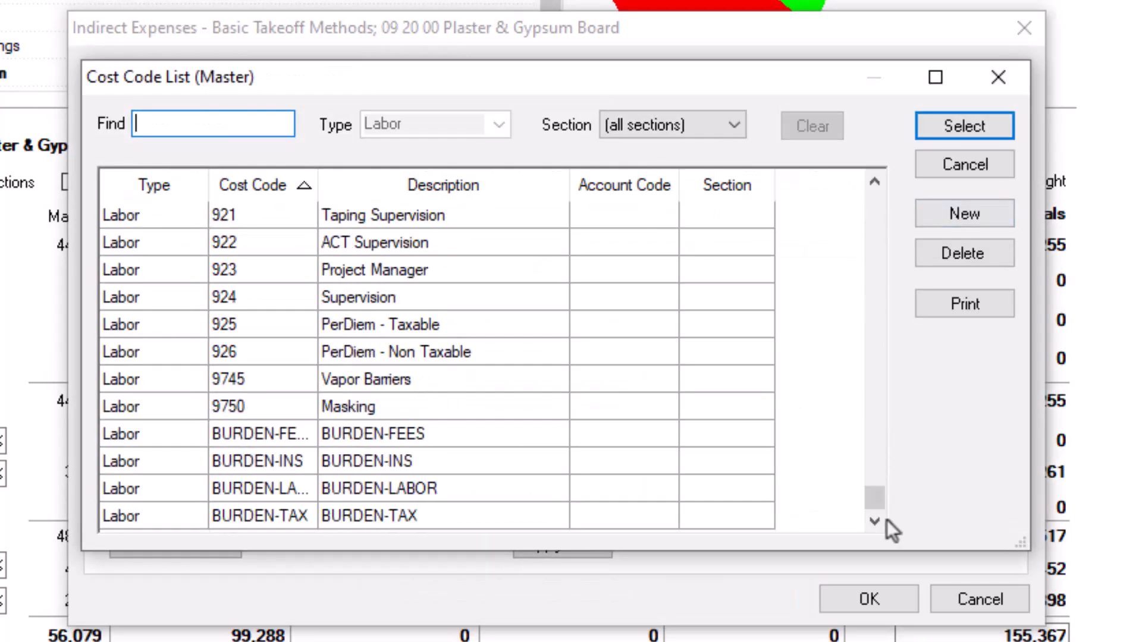
double_click(369, 298)
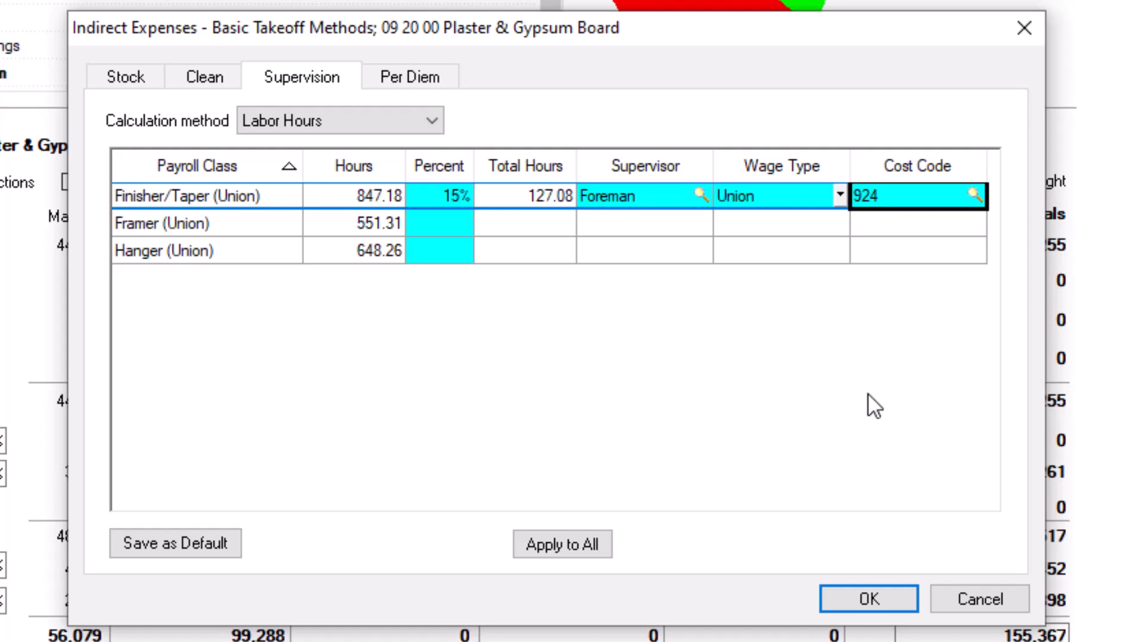
left_click(562, 545)
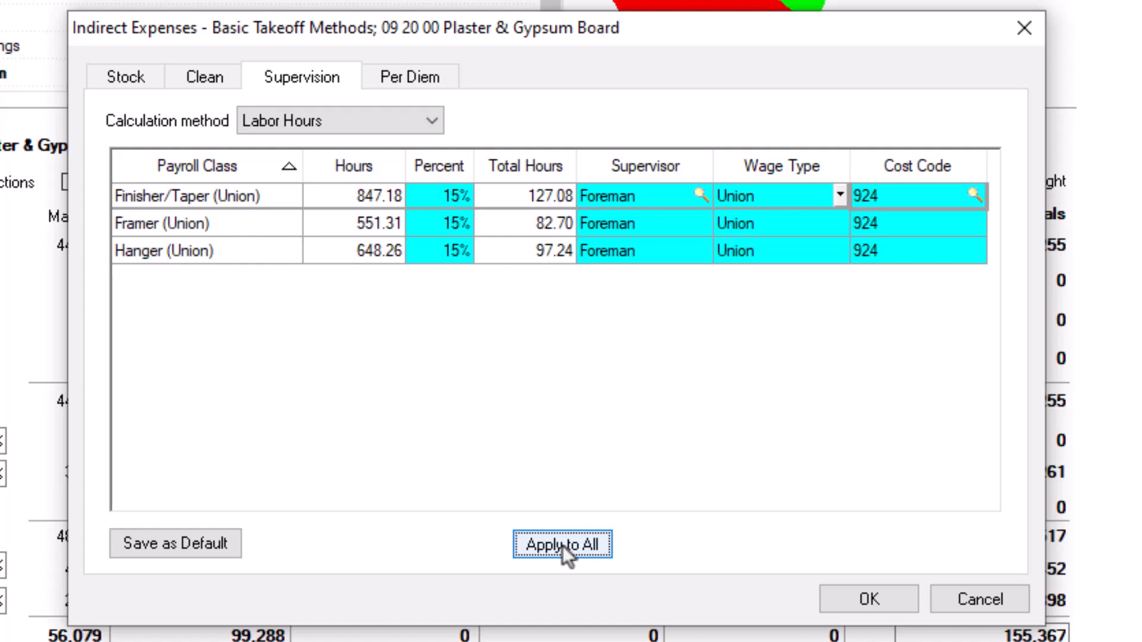
Step: Set the Framer supervision percentage to 10% and clear the percentage for the Hanger row
left_click(456, 221)
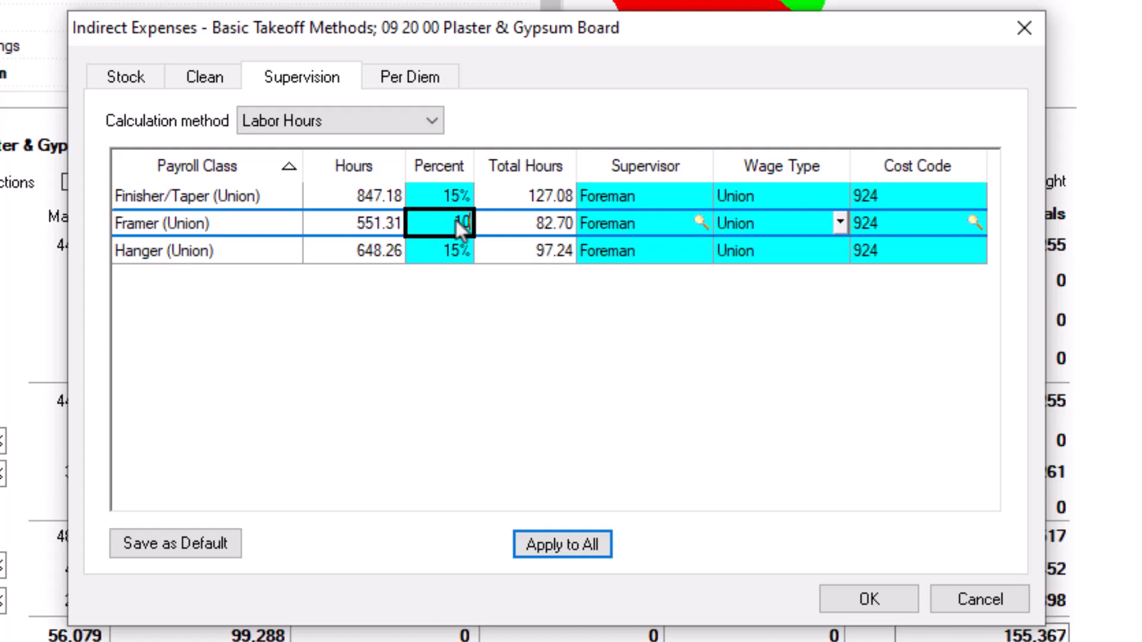
left_click(438, 250)
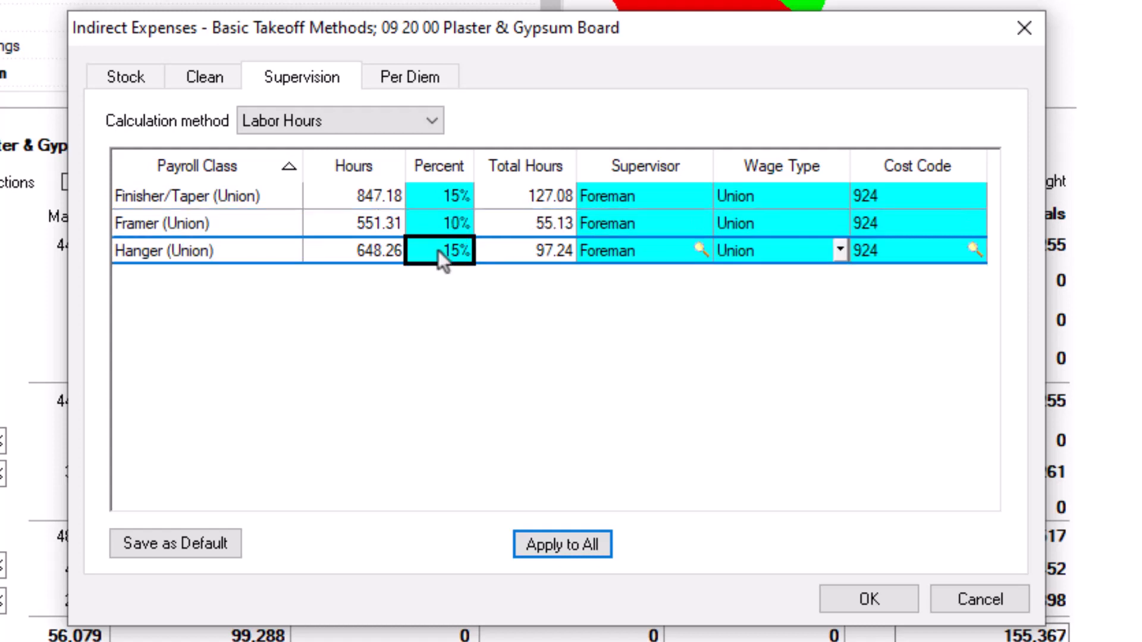
key("Delete")
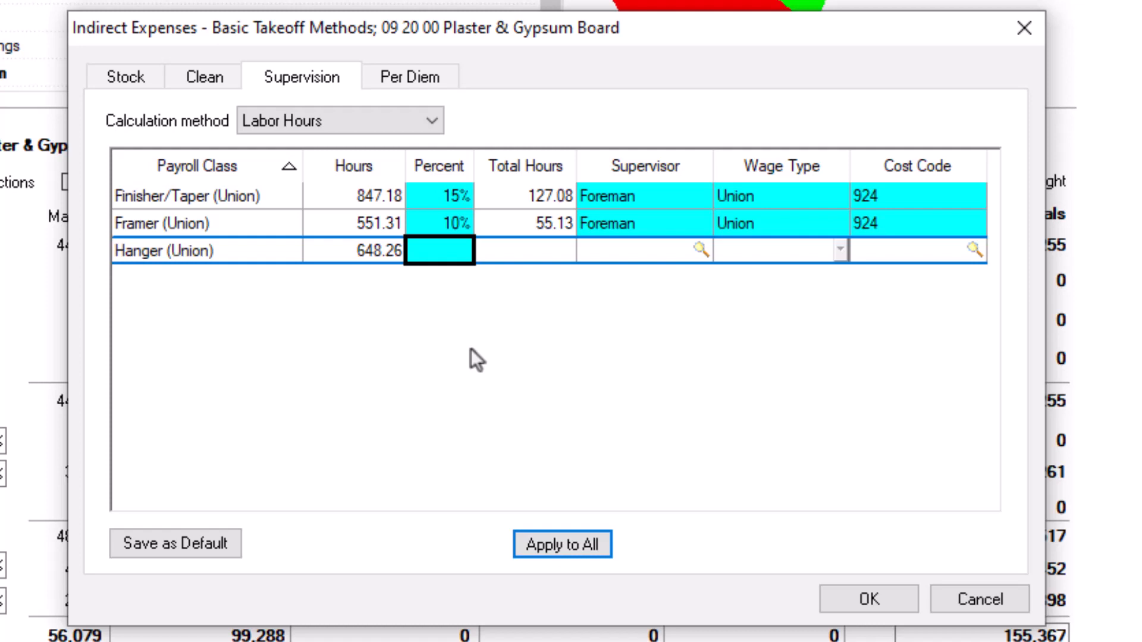
Step: Set the Supervision calculation method to Duration, with all installers selected and a crew size of 12
left_click(433, 115)
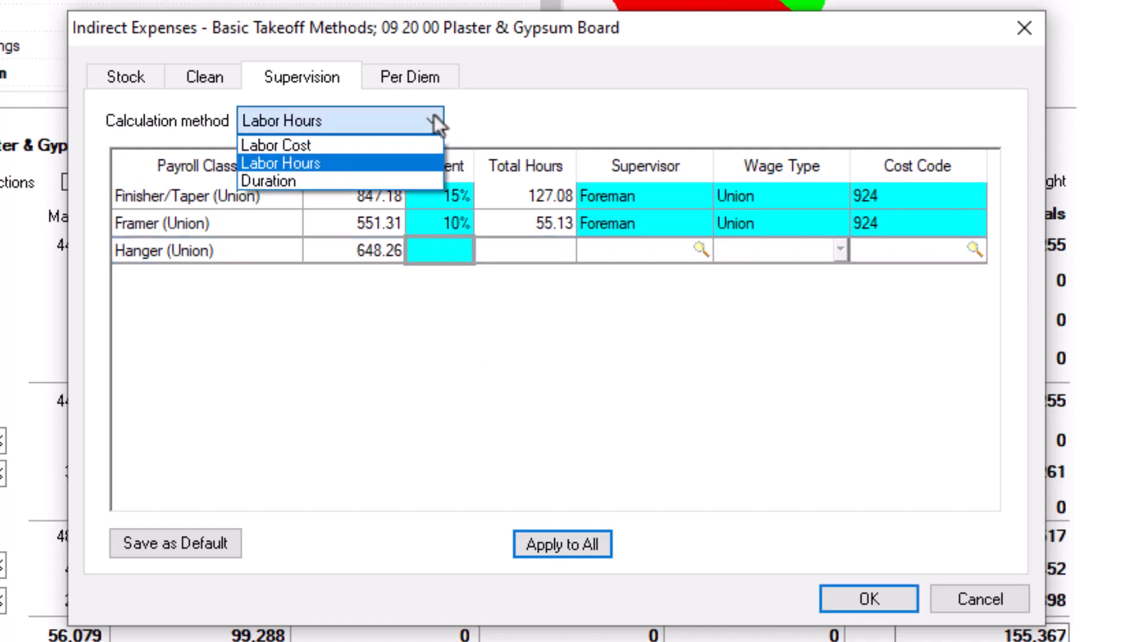
left_click(408, 180)
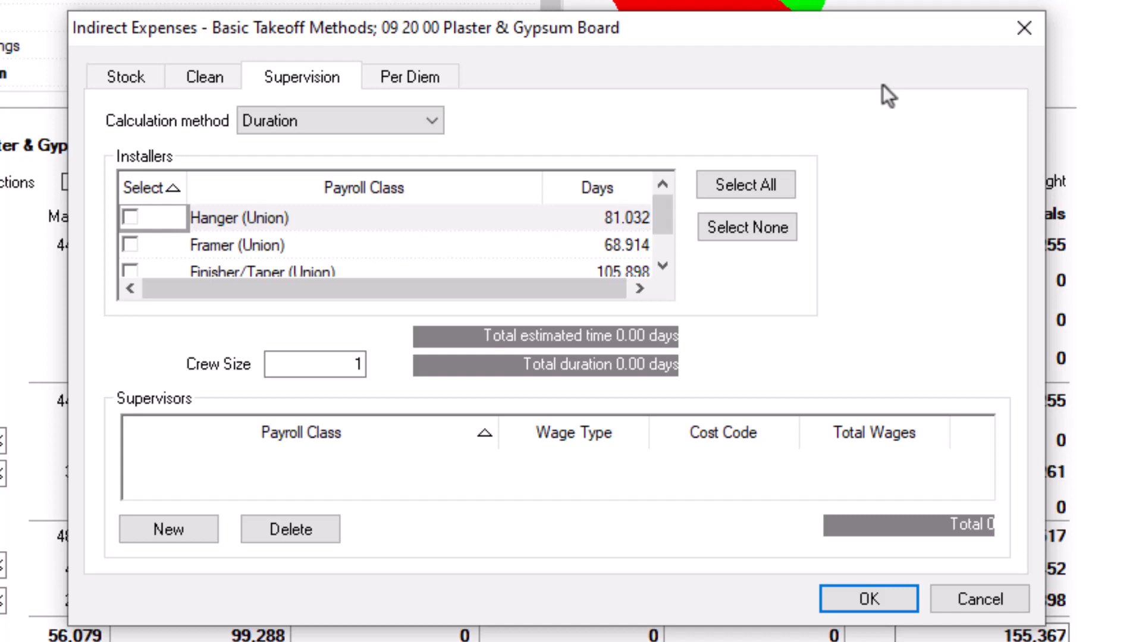
left_click(756, 187)
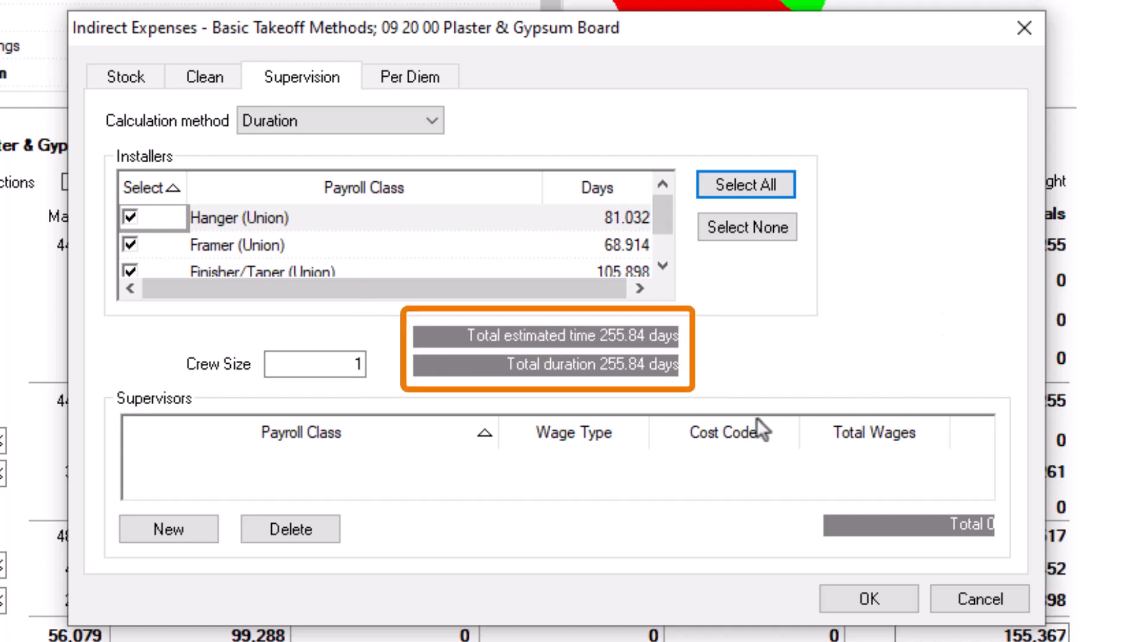
left_click(351, 366)
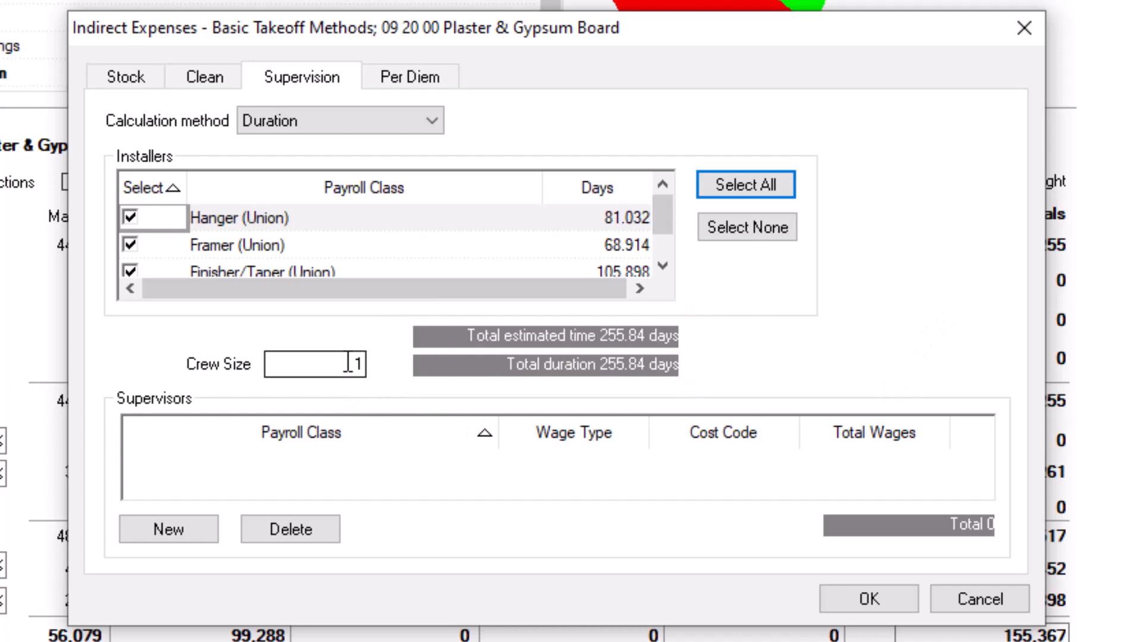
type("2")
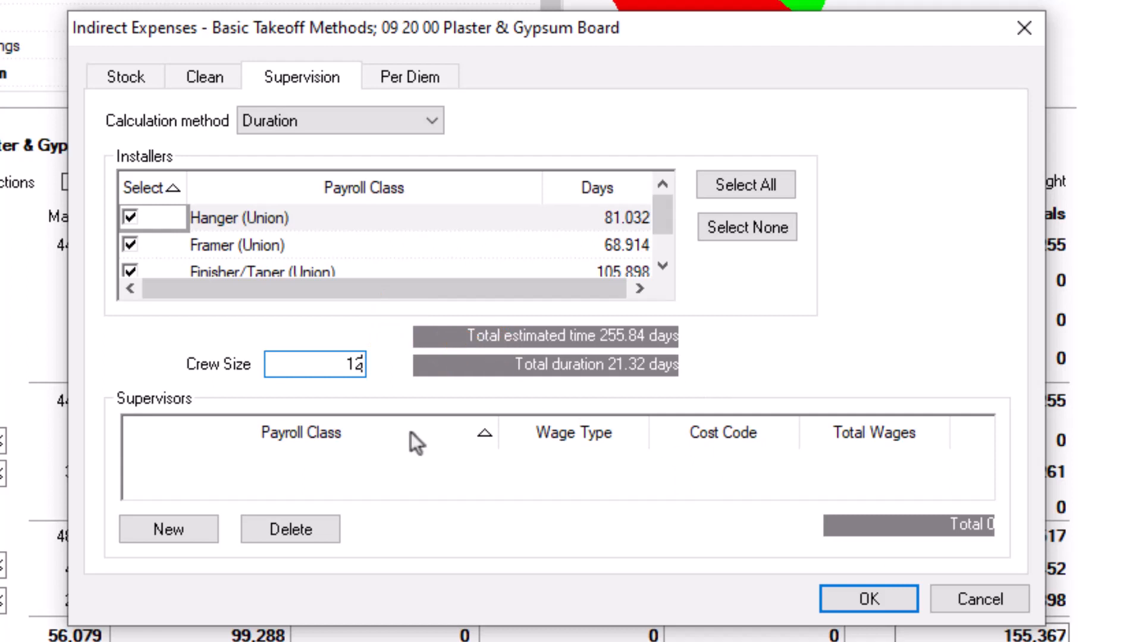
Step: Add a supervisor with the Foreman payroll class and the 924 Supervision cost code
left_click(166, 530)
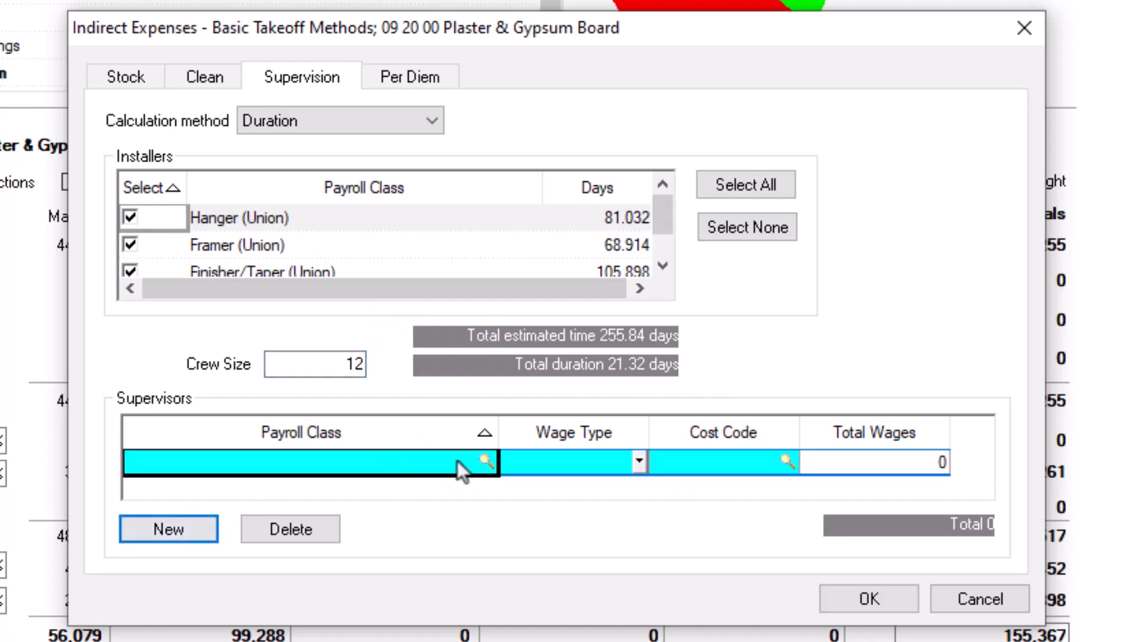
left_click(485, 462)
left_click(491, 400)
left_click(491, 400)
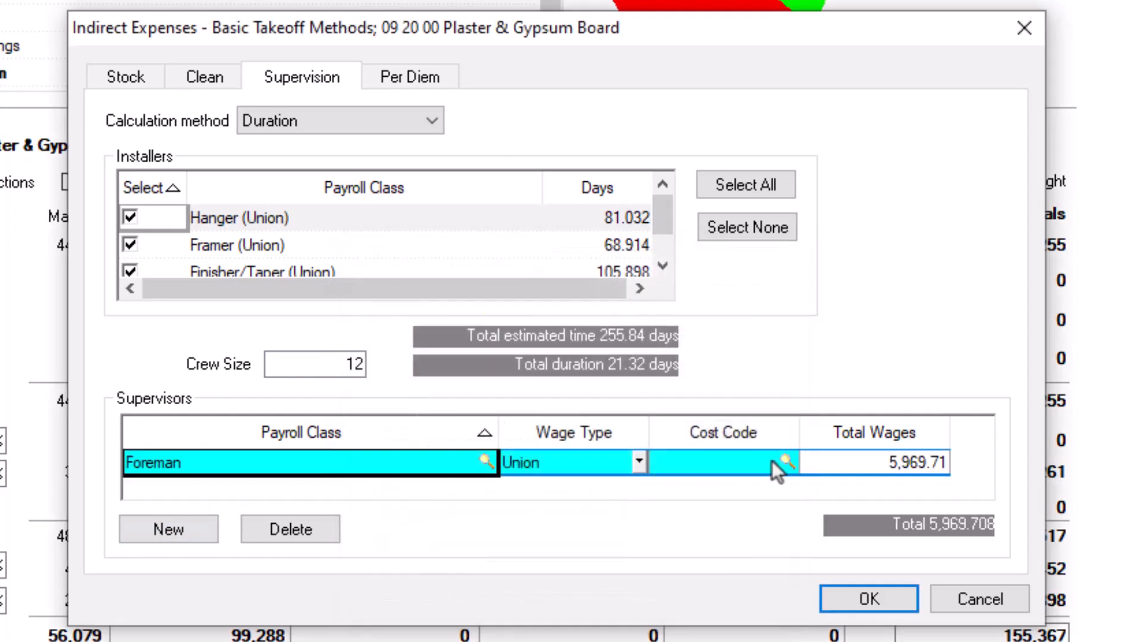
left_click(787, 462)
left_click_drag(871, 196, 874, 500)
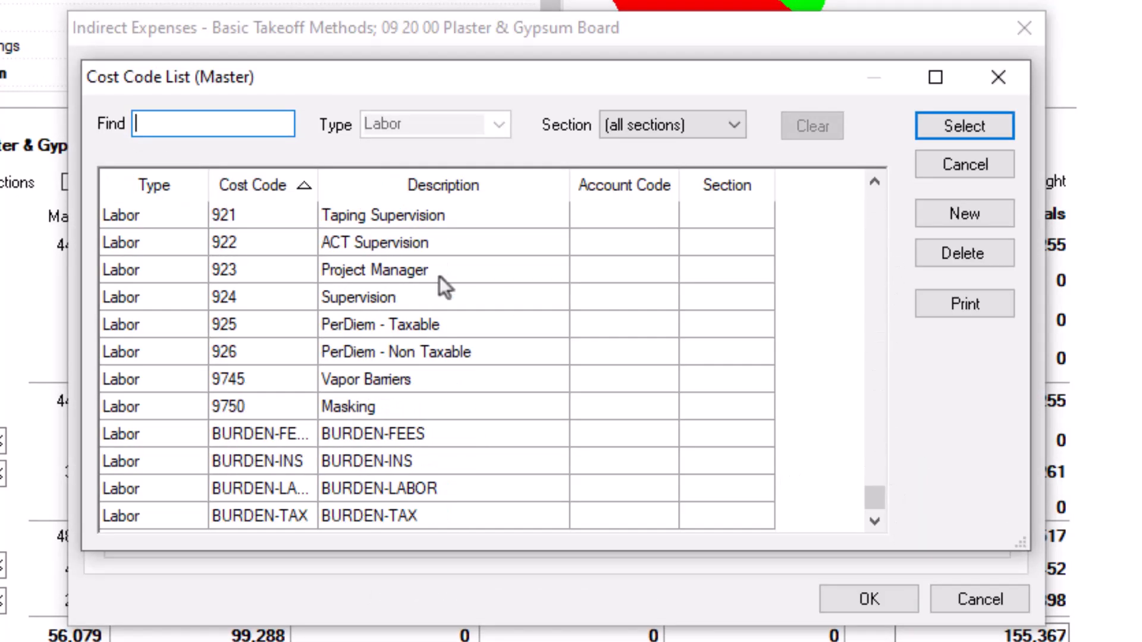
double_click(518, 286)
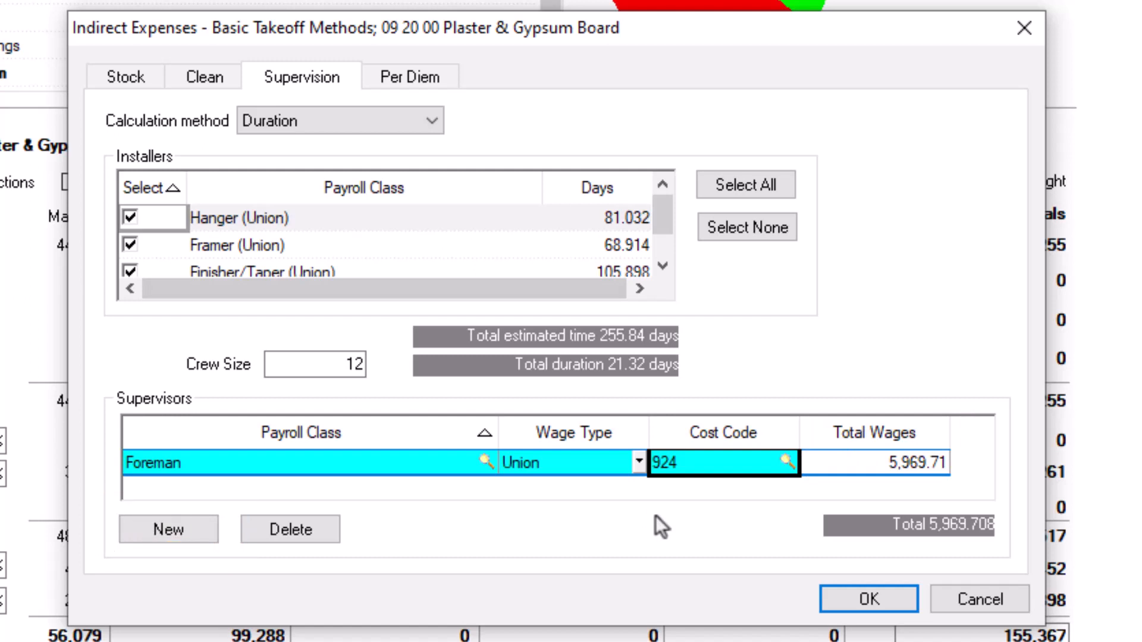
Step: Set the per diem for Finisher/Taper (Union) to 30 per day
left_click(421, 79)
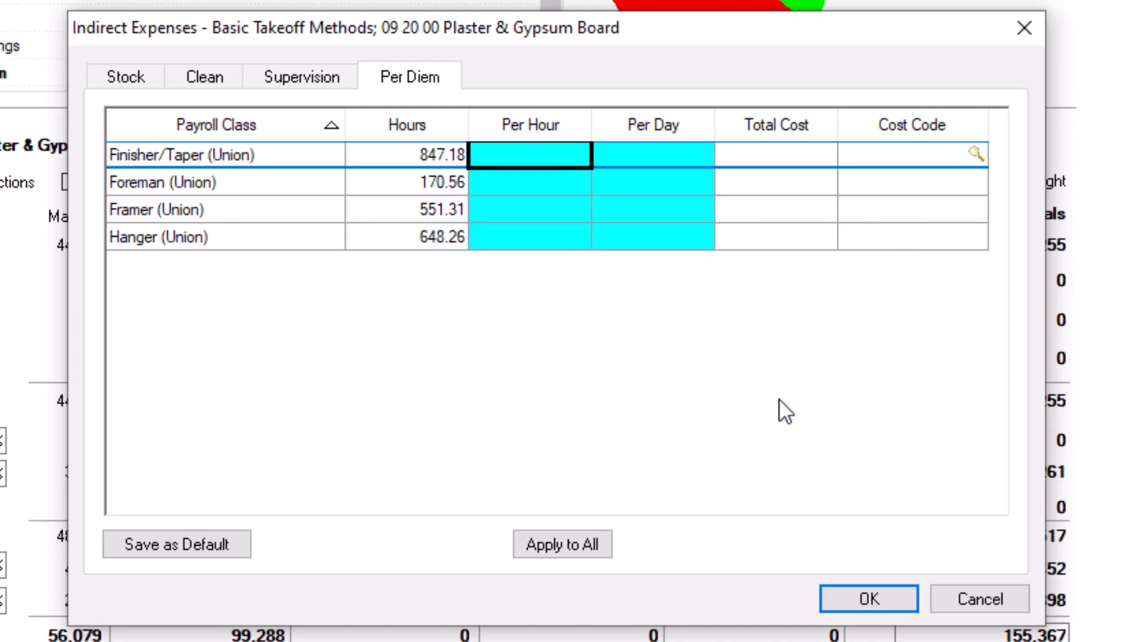
left_click(660, 163)
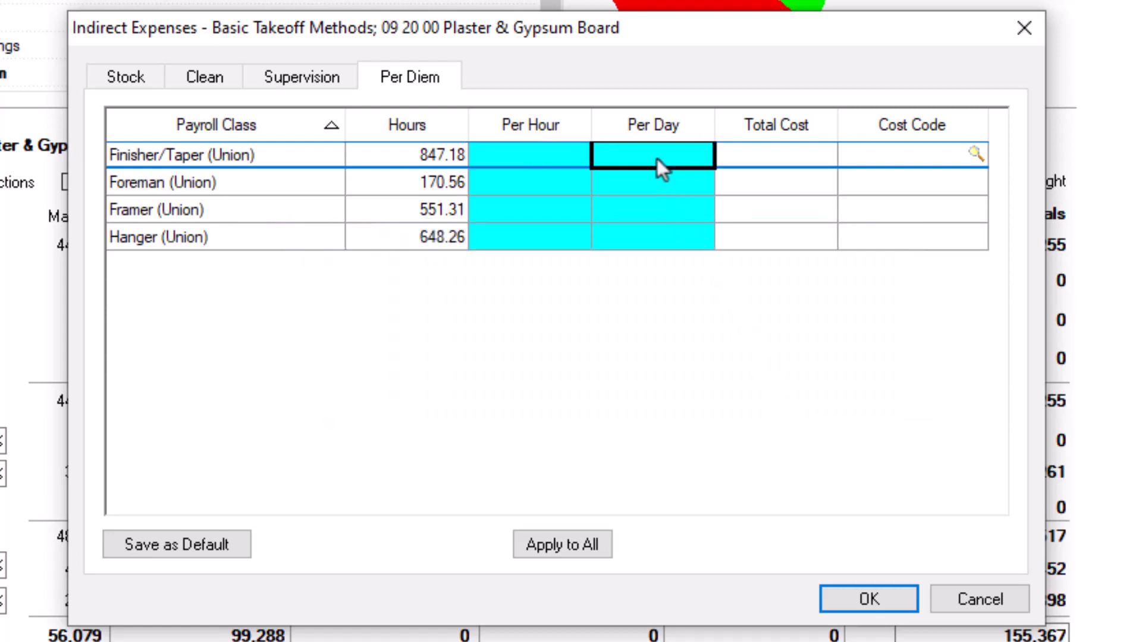
type("30")
key("Return")
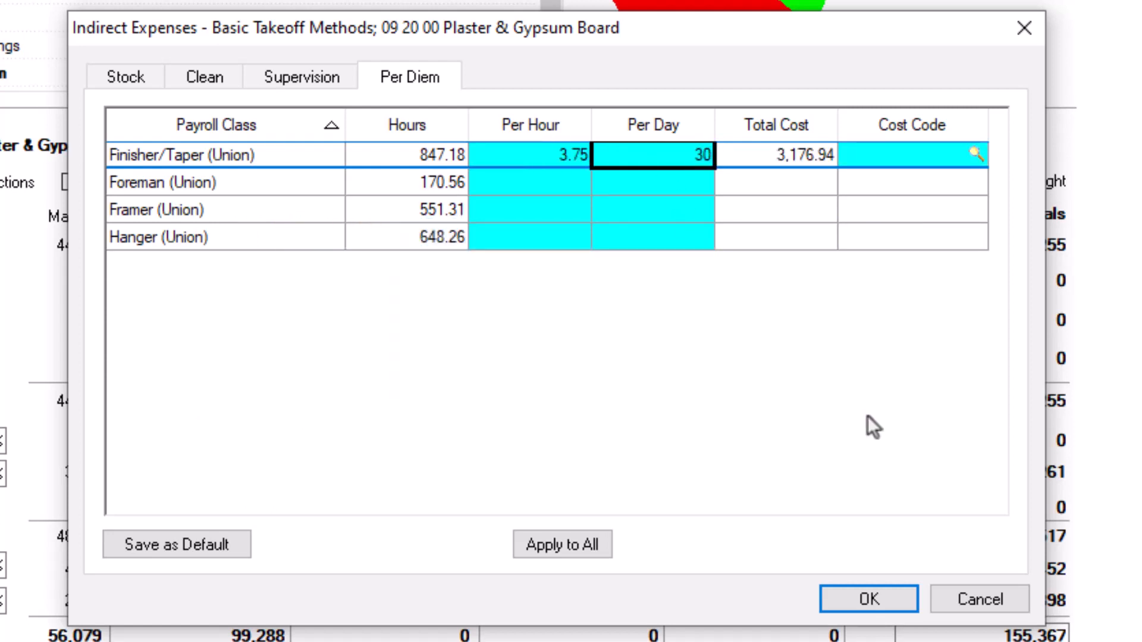
Step: Assign cost code 926 PerDiem - Non Taxable to the Finisher/Taper row, apply its per diem to all classes and accept the indirect expenses
left_click(975, 154)
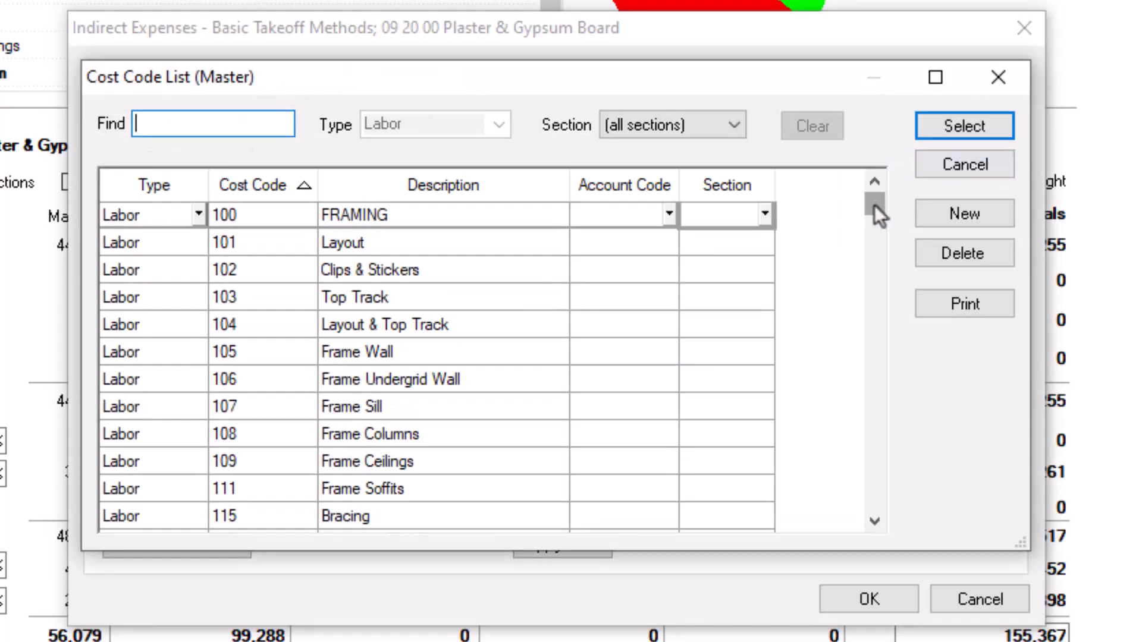
left_click_drag(874, 209, 911, 509)
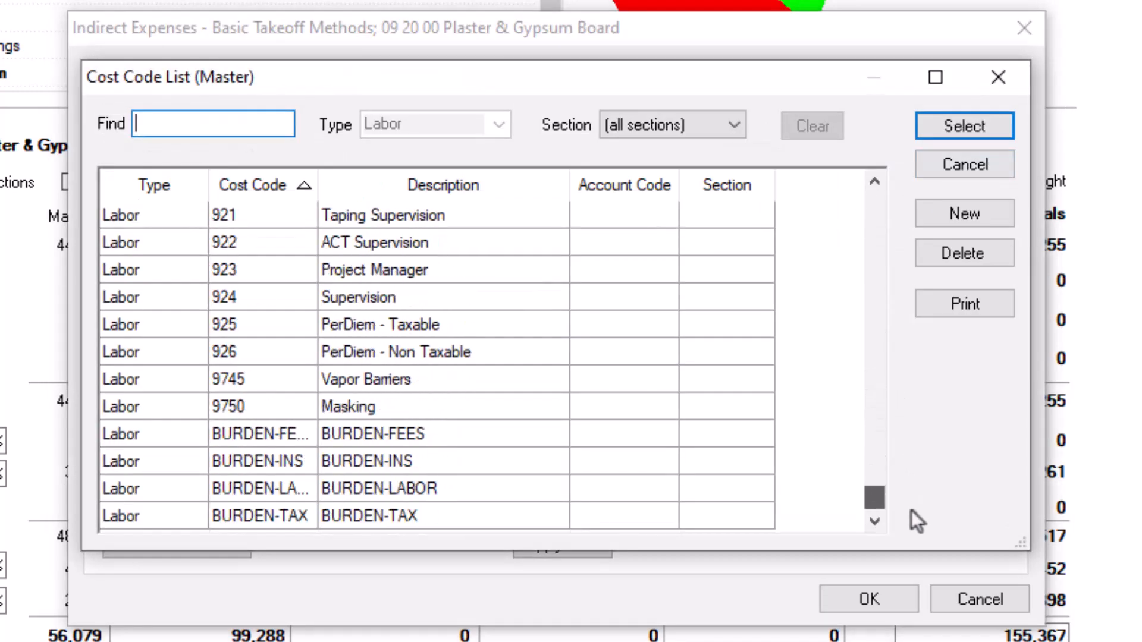
double_click(406, 356)
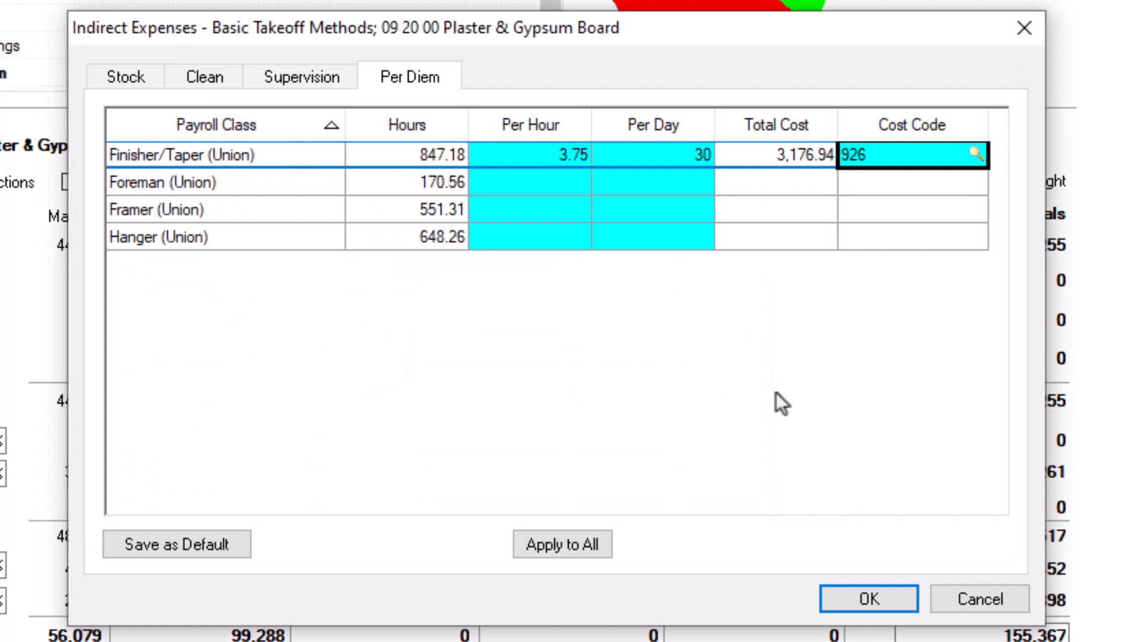
left_click(587, 539)
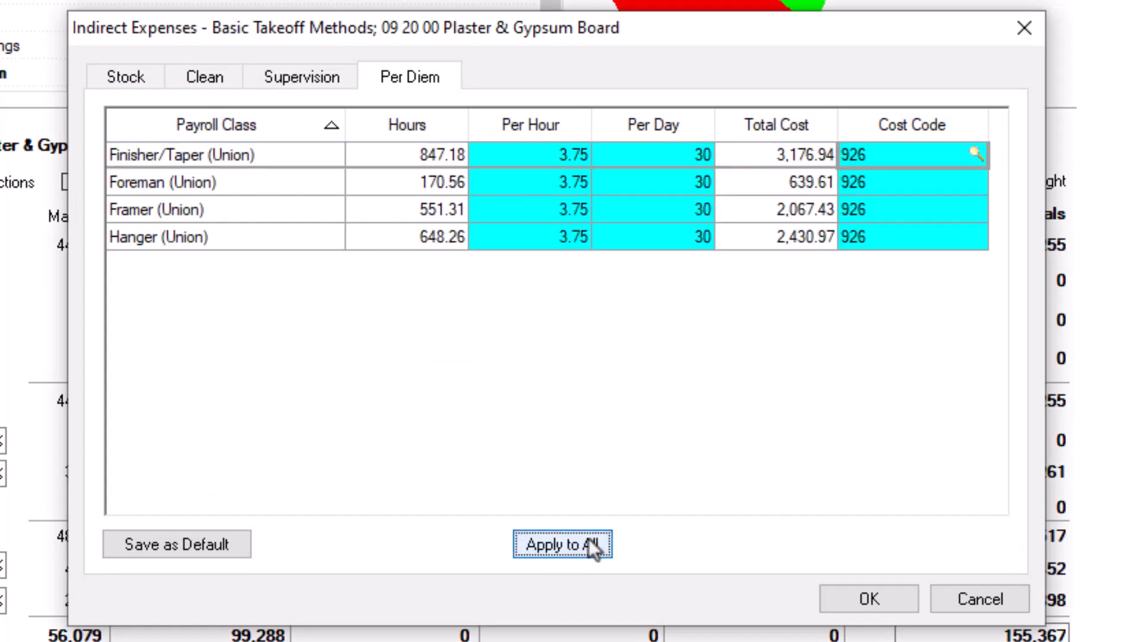
left_click(851, 602)
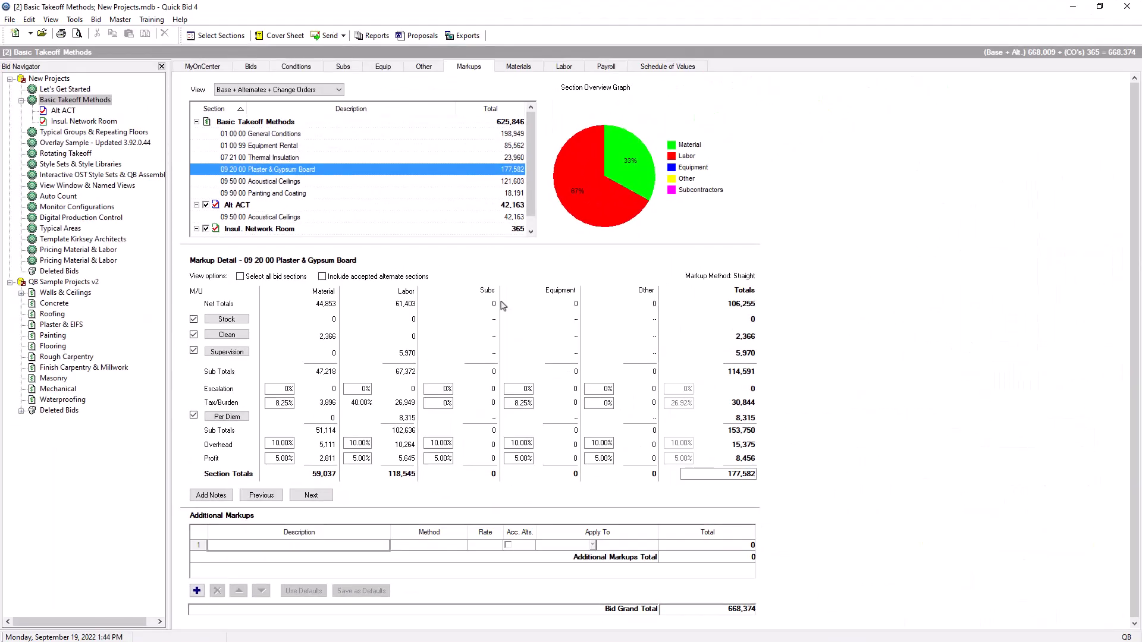
Step: Include accepted alternate sections in the markup detail for the whole Basic Takeoff Methods bid and open its stocking expenses
left_click(305, 183)
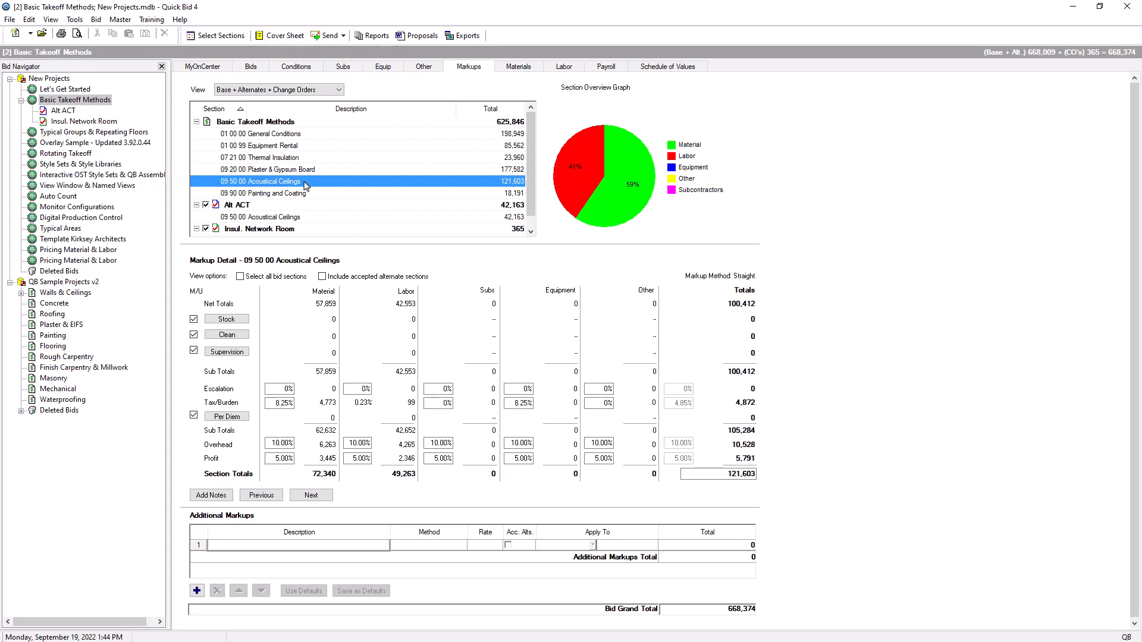
left_click(285, 125)
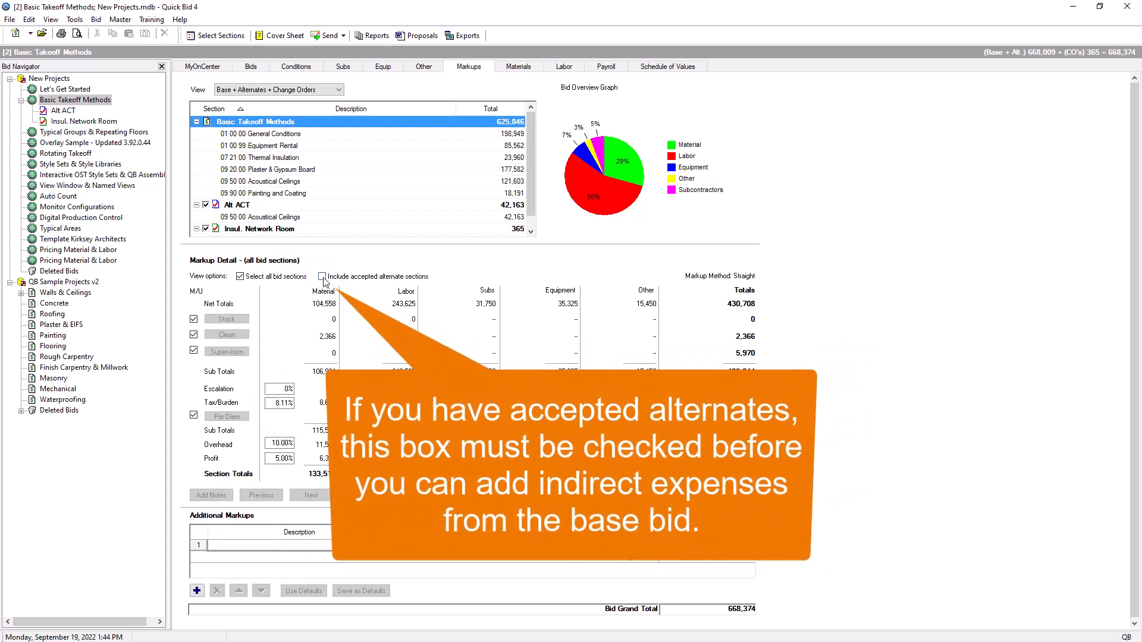
left_click(323, 277)
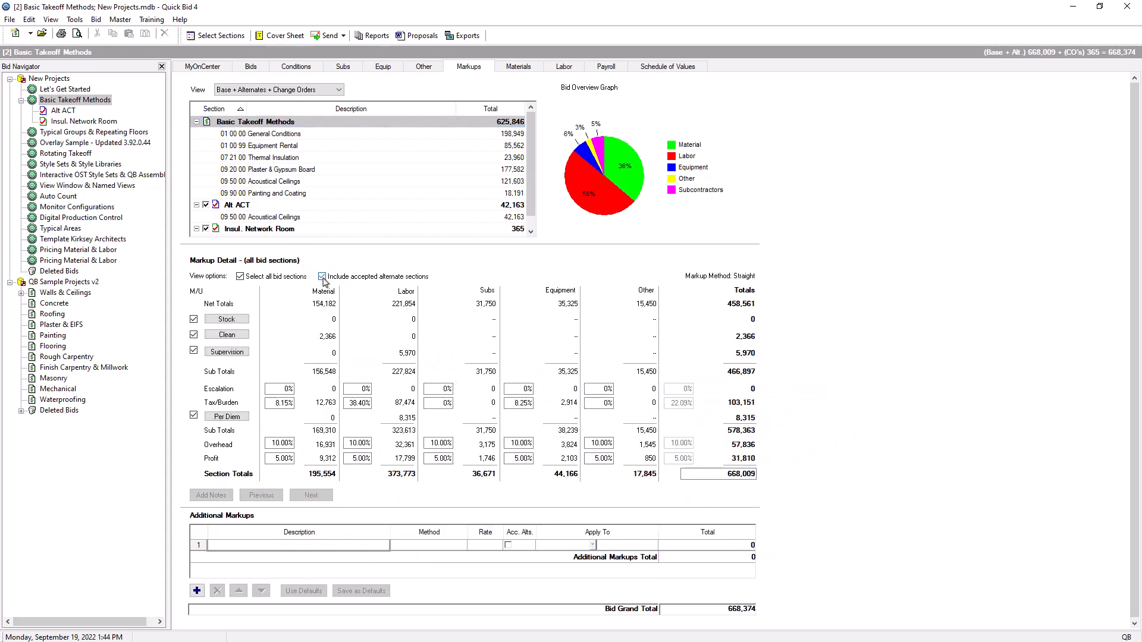
left_click(232, 321)
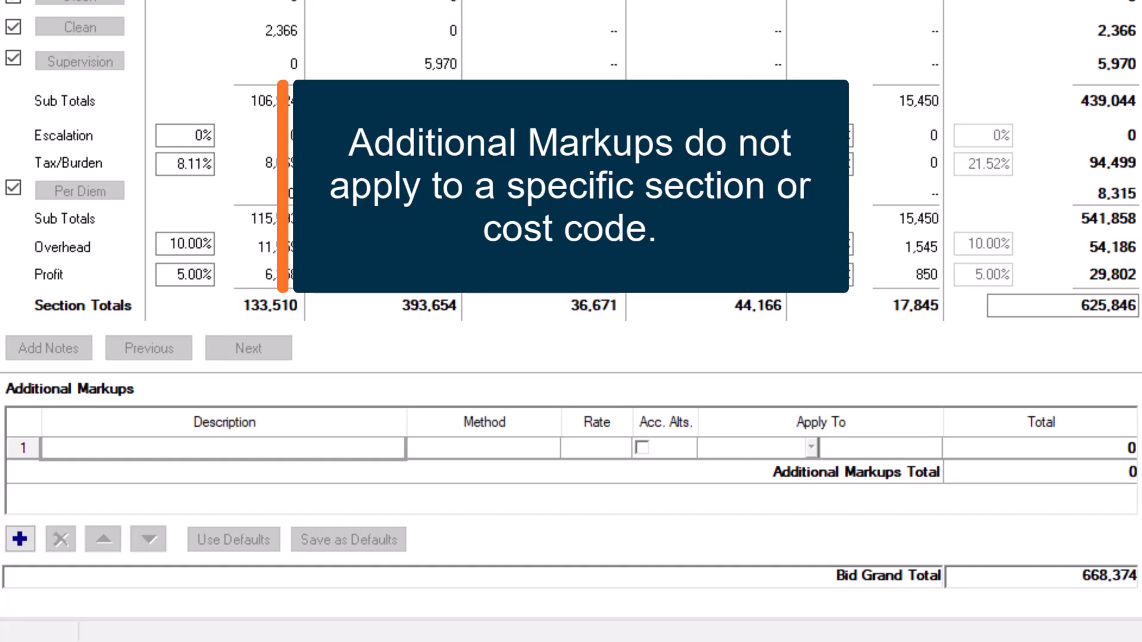
Step: Create an additional markup described as Bond Premium using the Percent (Straight) method
left_click(161, 457)
type("Bo")
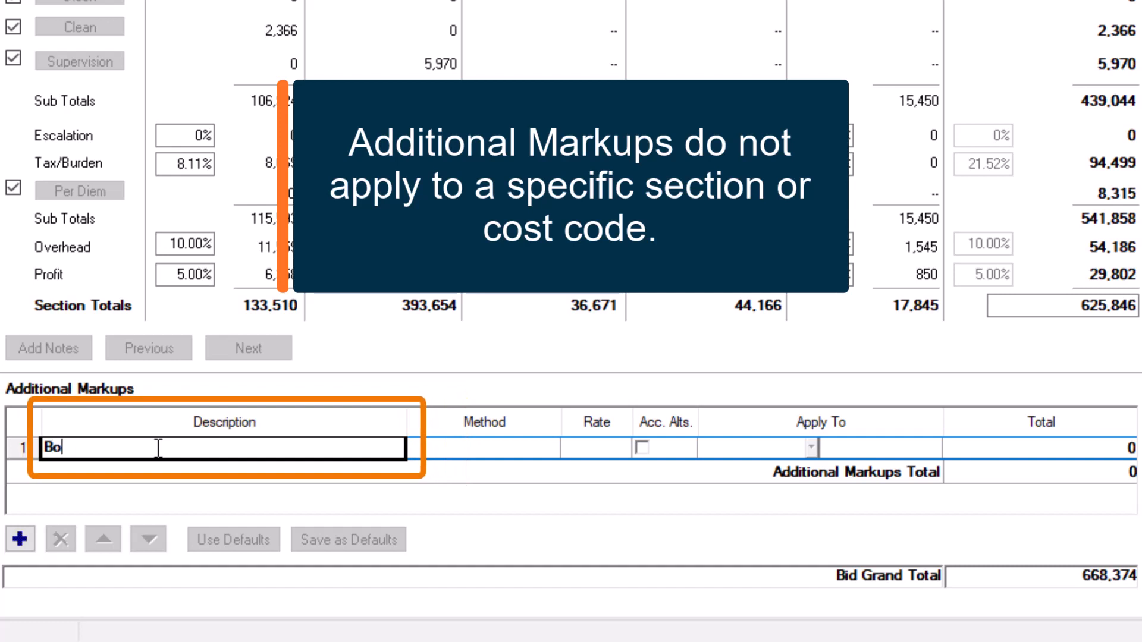
type("nd P")
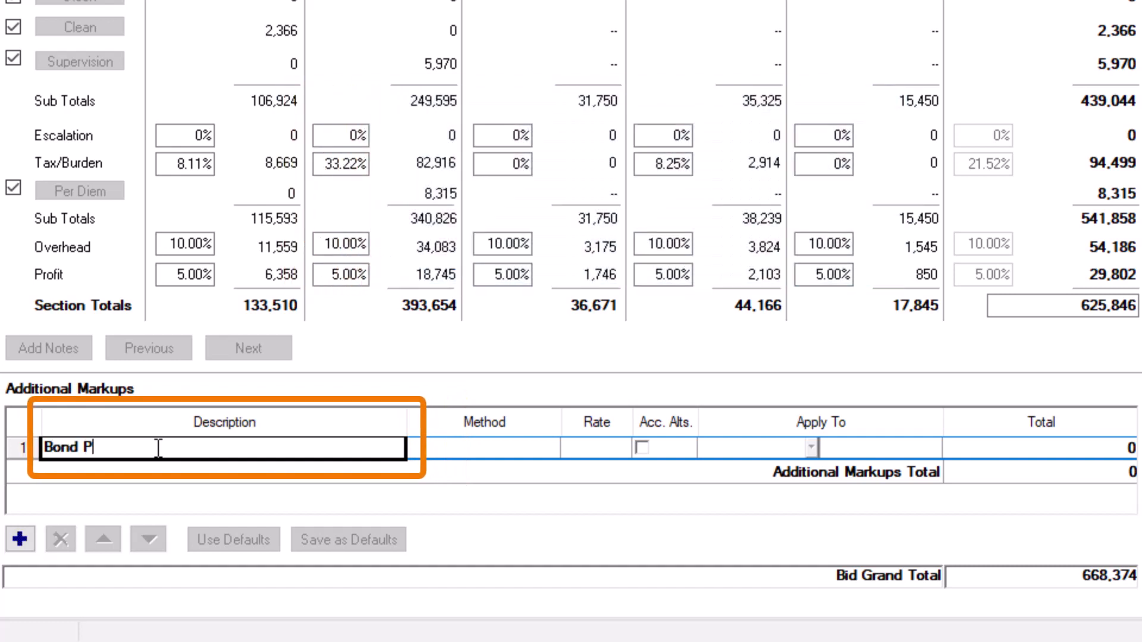
type("remium")
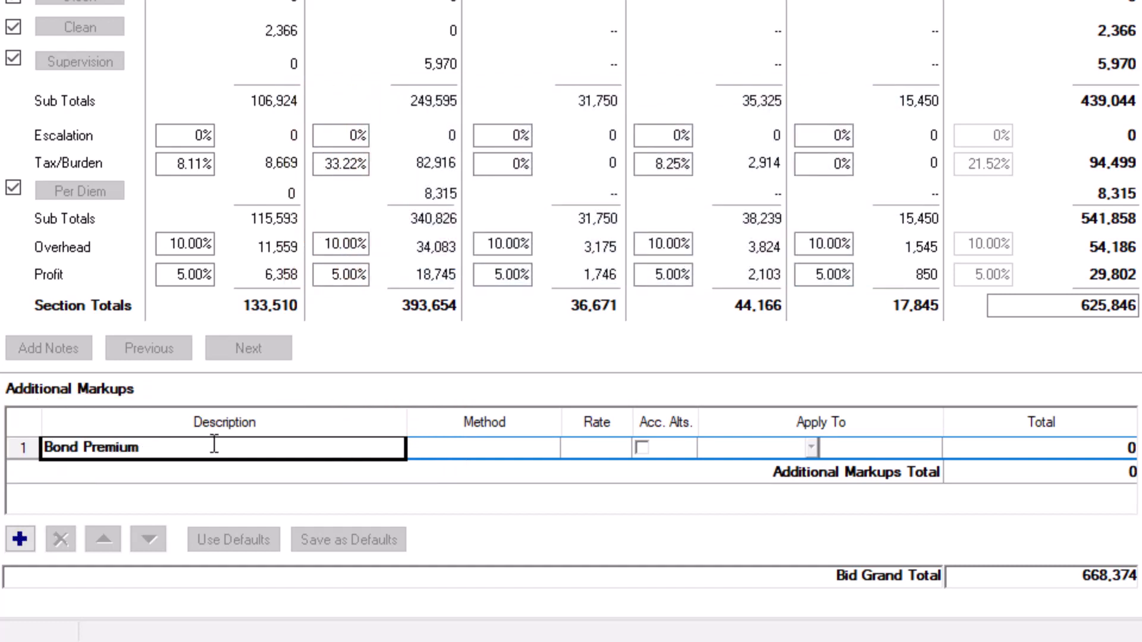
left_click(520, 449)
left_click(553, 448)
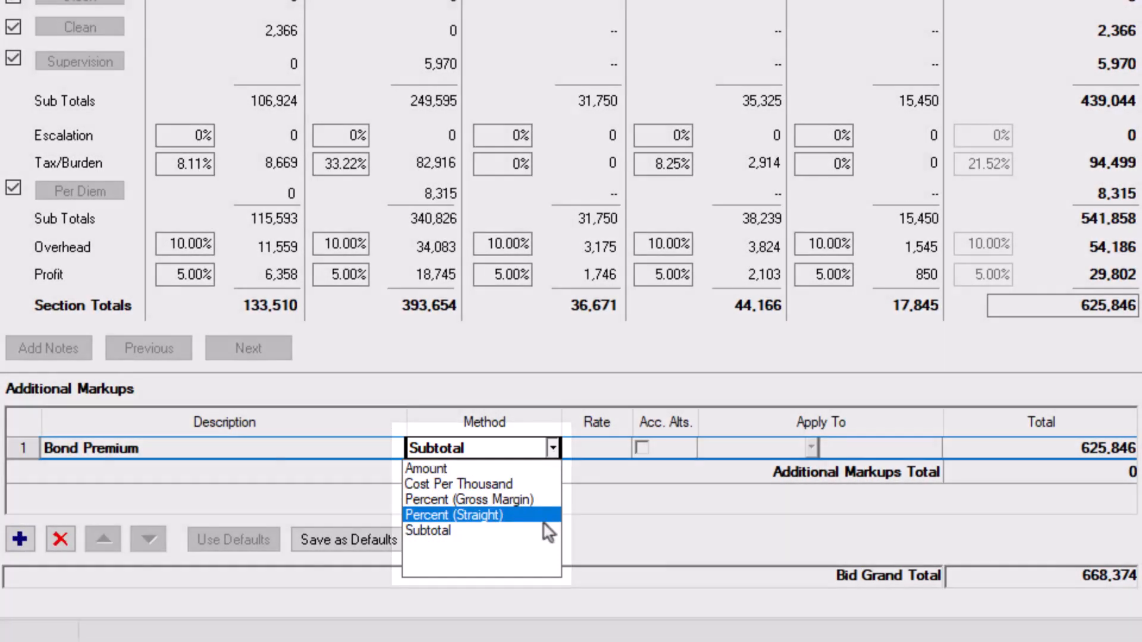
left_click(542, 515)
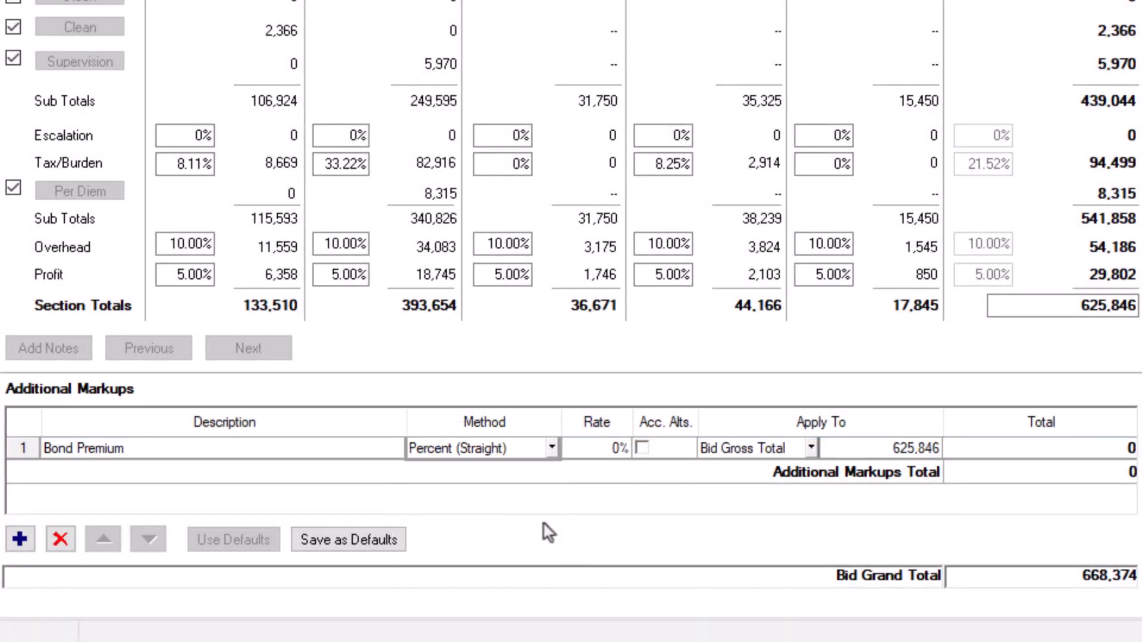
Step: Set the Bond Premium rate to 2% and include accepted alternates, keeping it applied to the Bid Gross Total
left_click(598, 451)
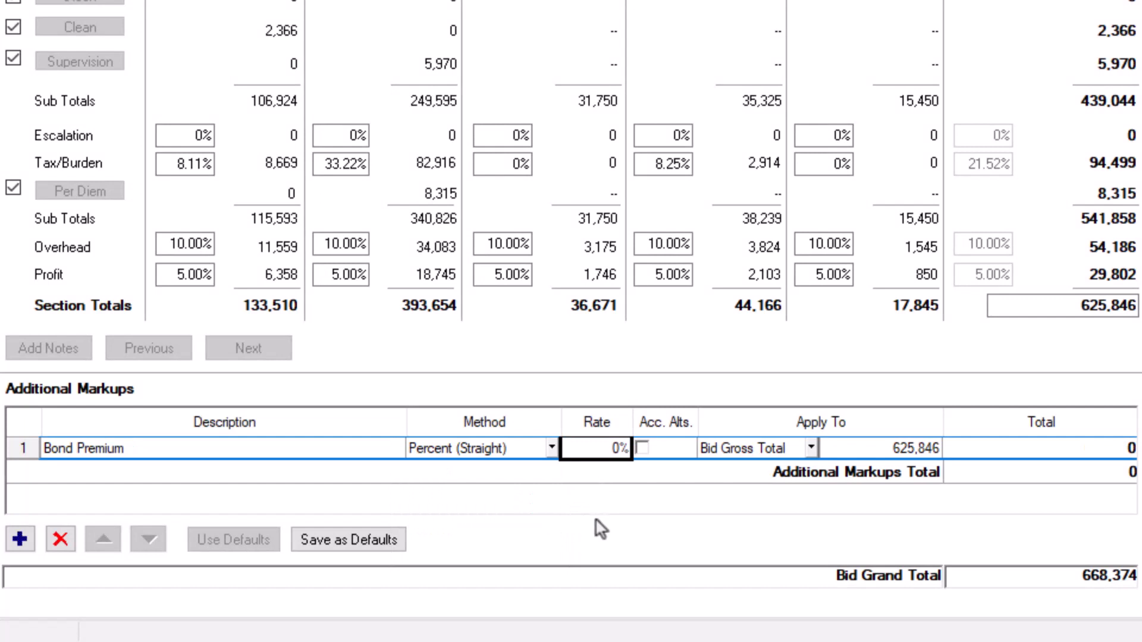
type("2")
key("Tab")
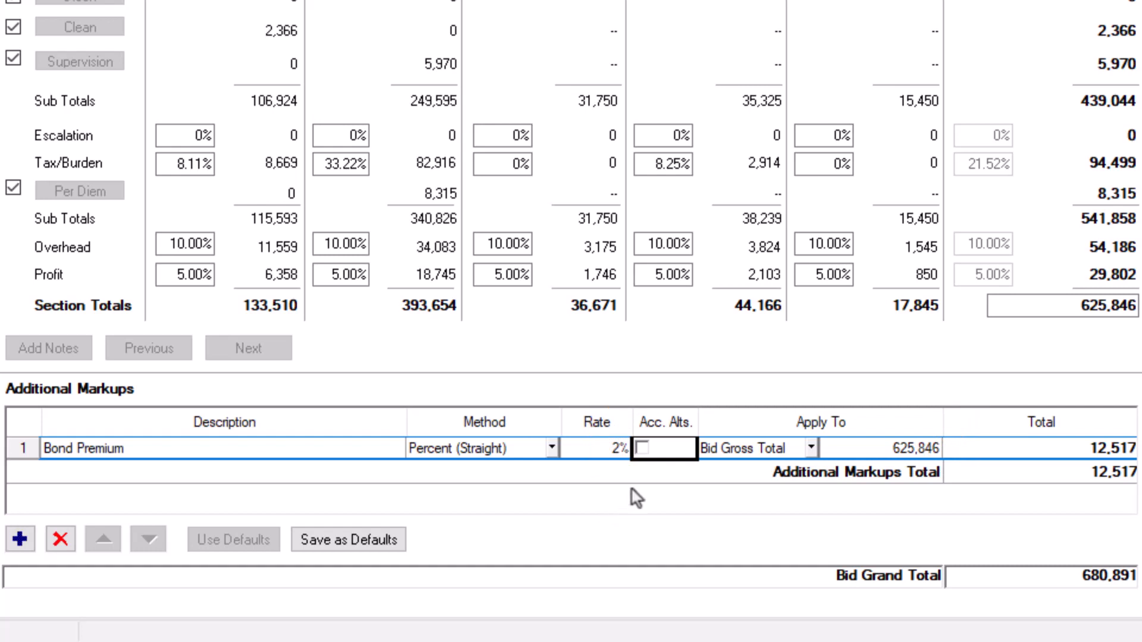
left_click(642, 449)
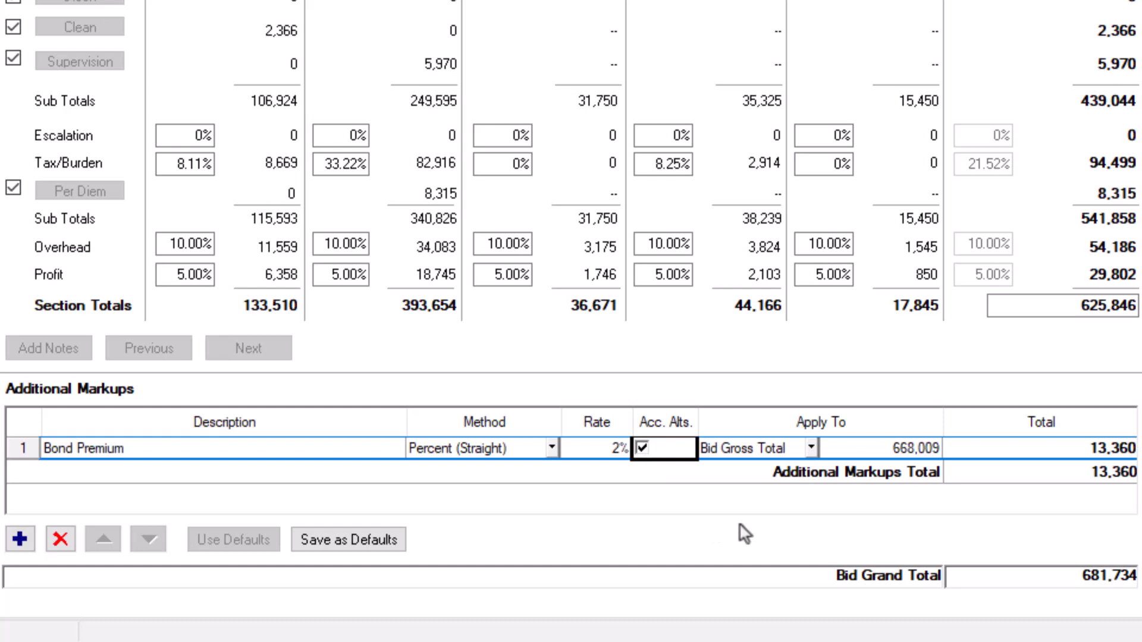
left_click(812, 449)
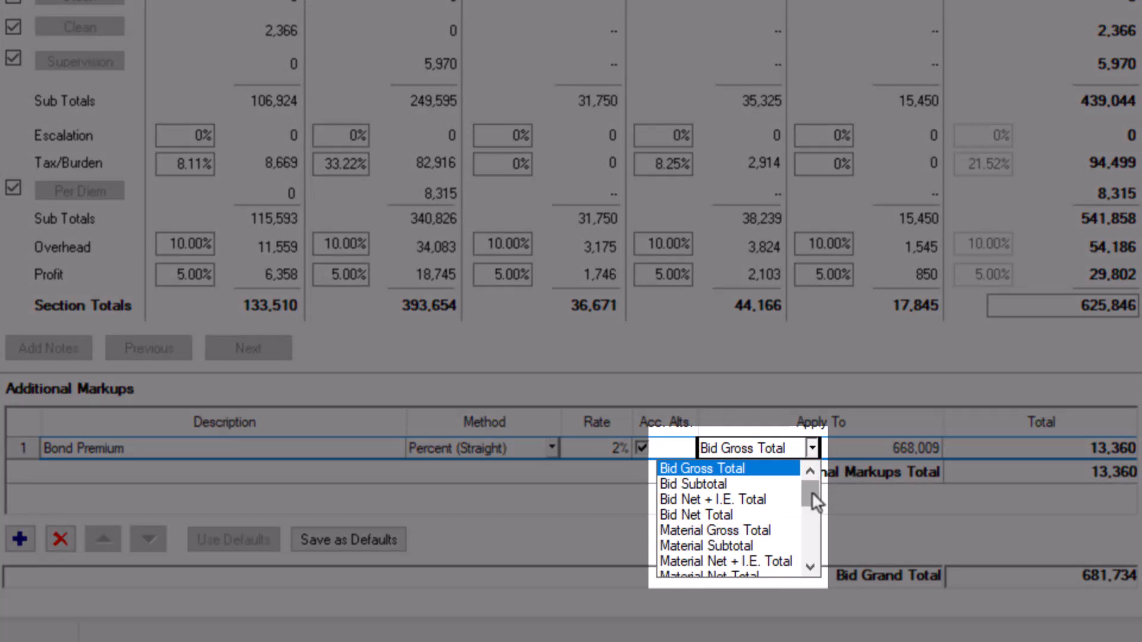
mouse_move(811, 493)
left_mouse_down()
mouse_move(817, 553)
mouse_move(809, 488)
left_mouse_up()
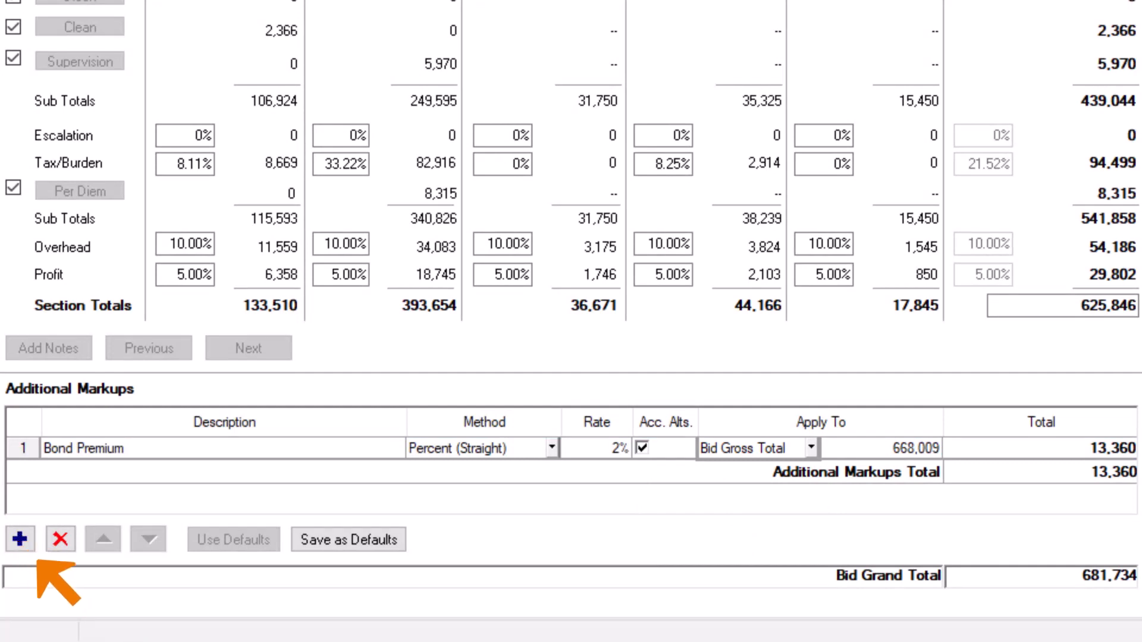
Step: Add a blank additional markup row, move it above Bond Premium, and return it to below that row
left_click(20, 539)
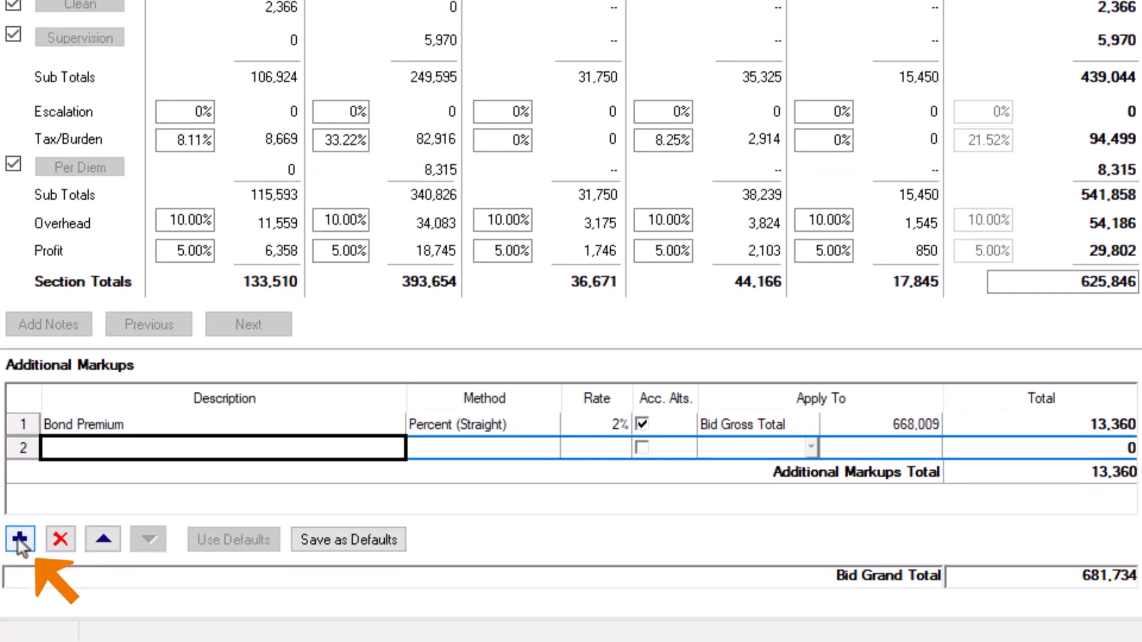
left_click(104, 540)
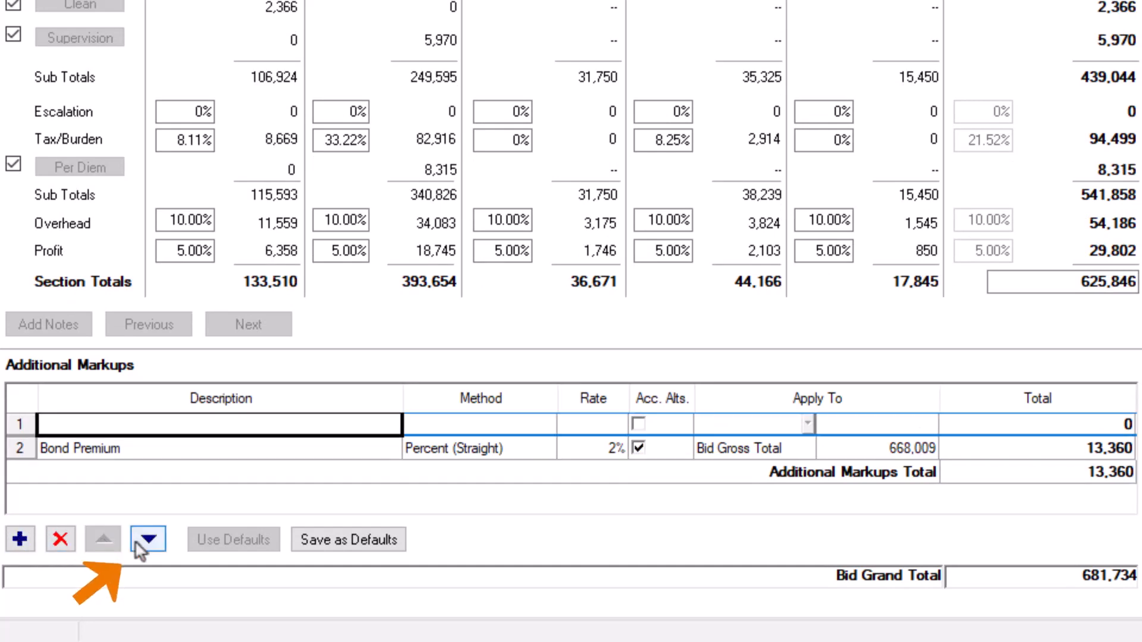
left_click(148, 539)
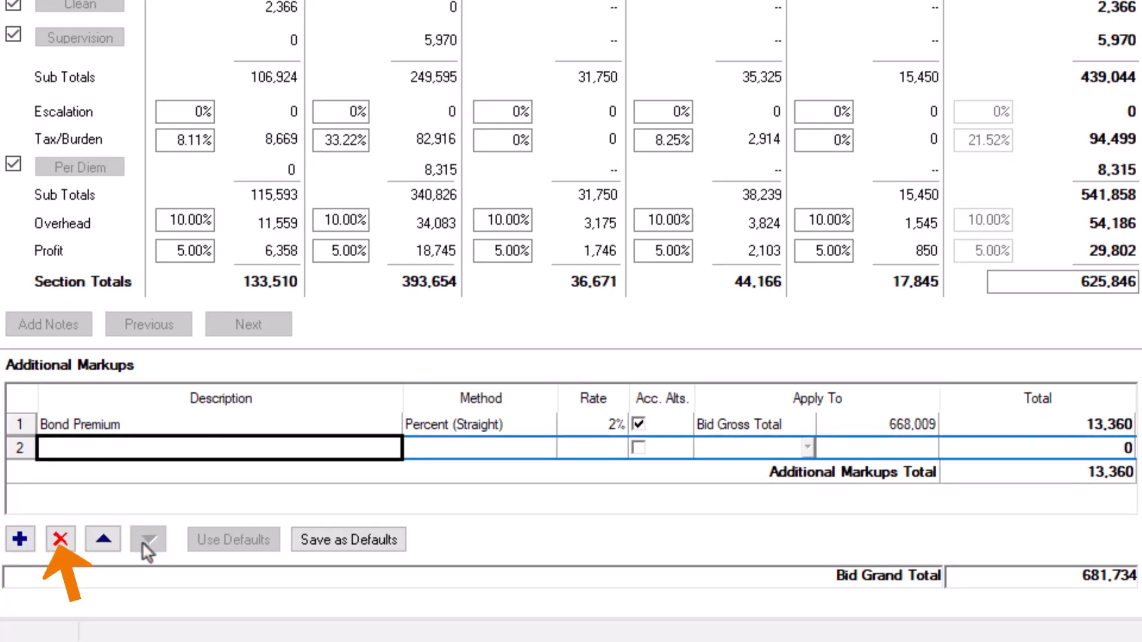